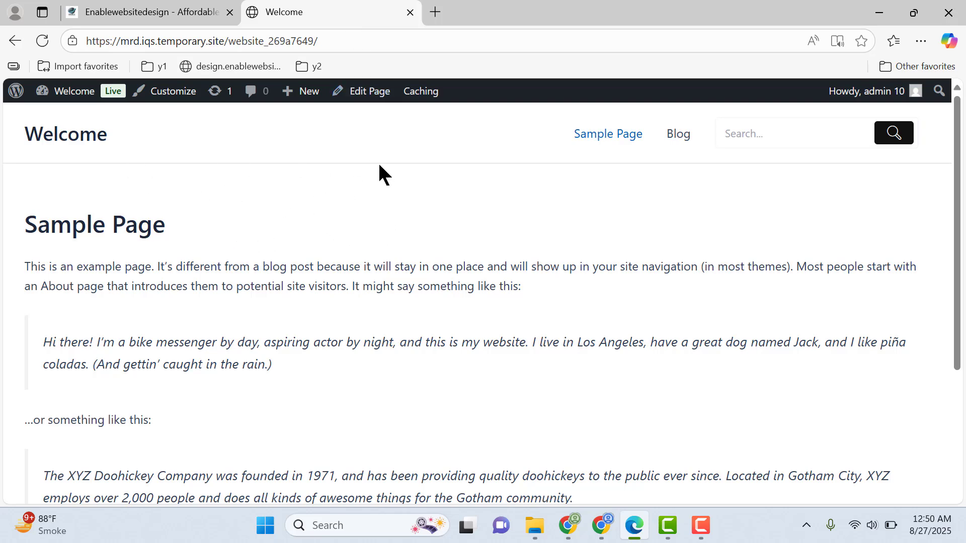
- Open the site's WordPress dashboard in a new browser tab and go to the page for adding plugins
mouse_move(78, 98)
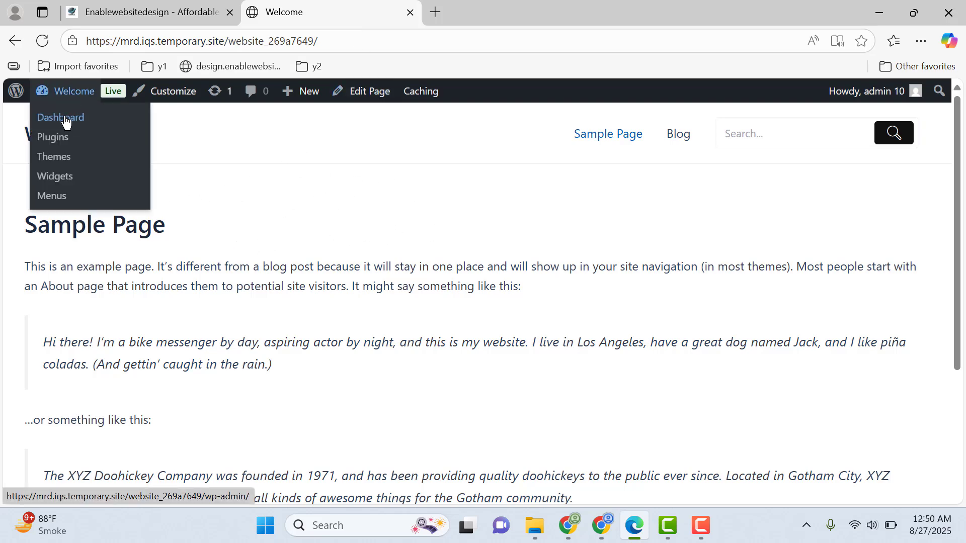
middle_click(92, 126)
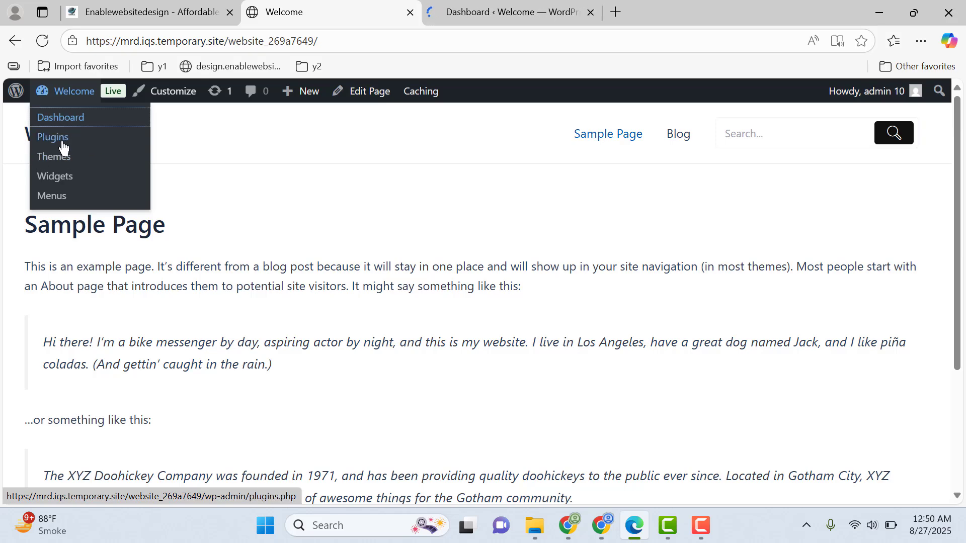
click(477, 13)
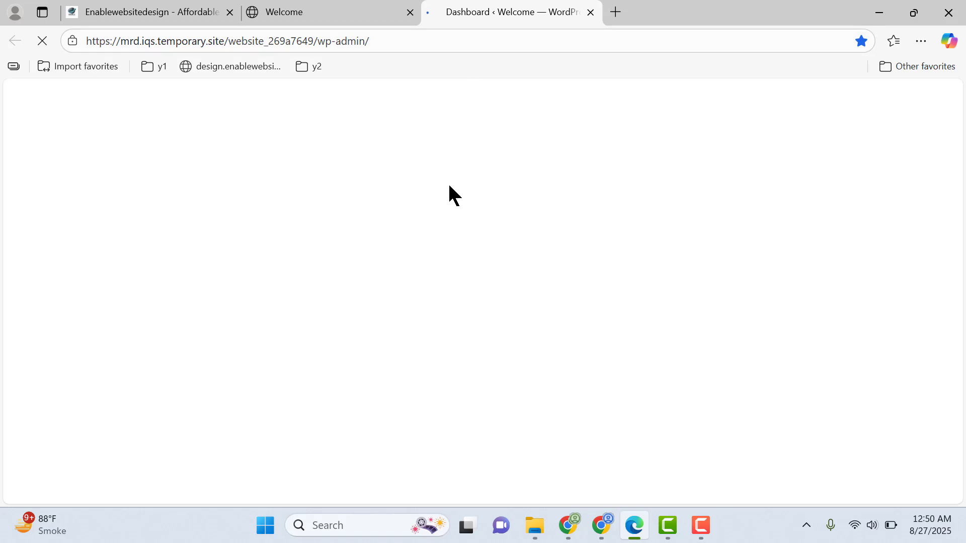
scroll(258, 231, down, 4)
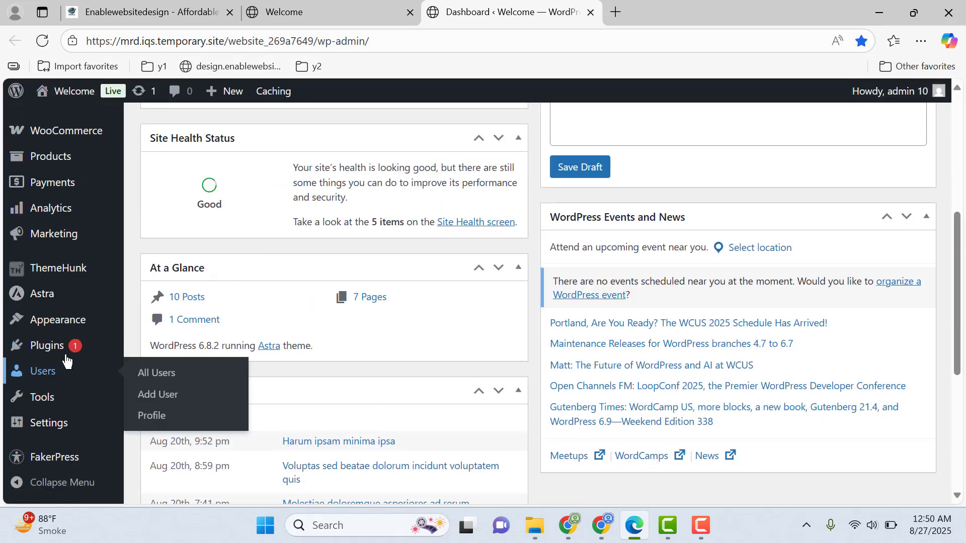
mouse_move(76, 345)
click(164, 377)
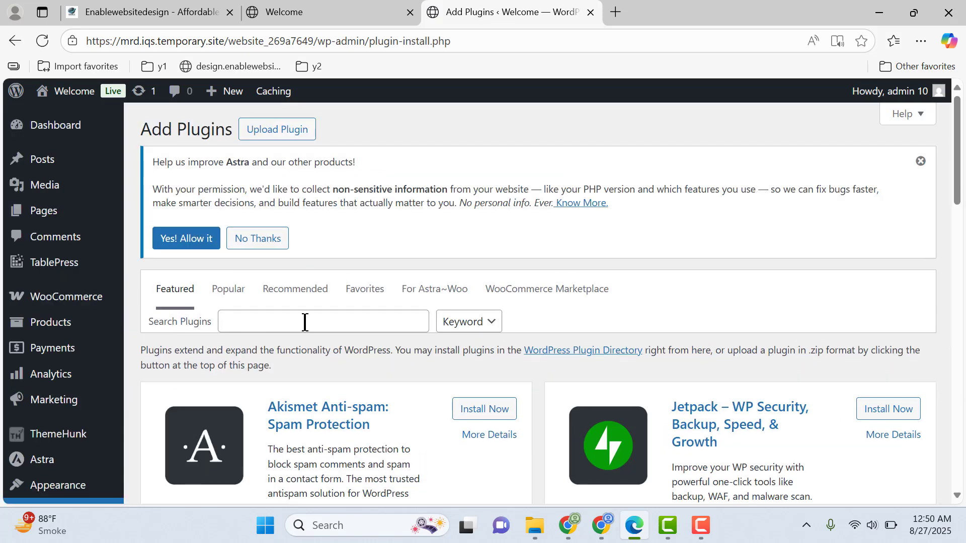
- Search the plugin directory for "givewp", then install and activate GiveWP – Donation Plugin and Fundraising Platform
click(305, 322)
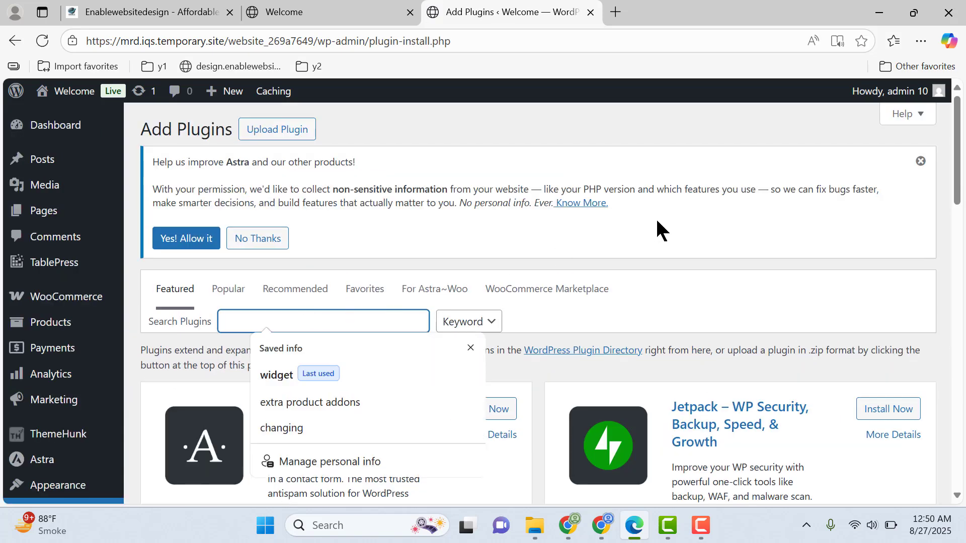
text(givewp)
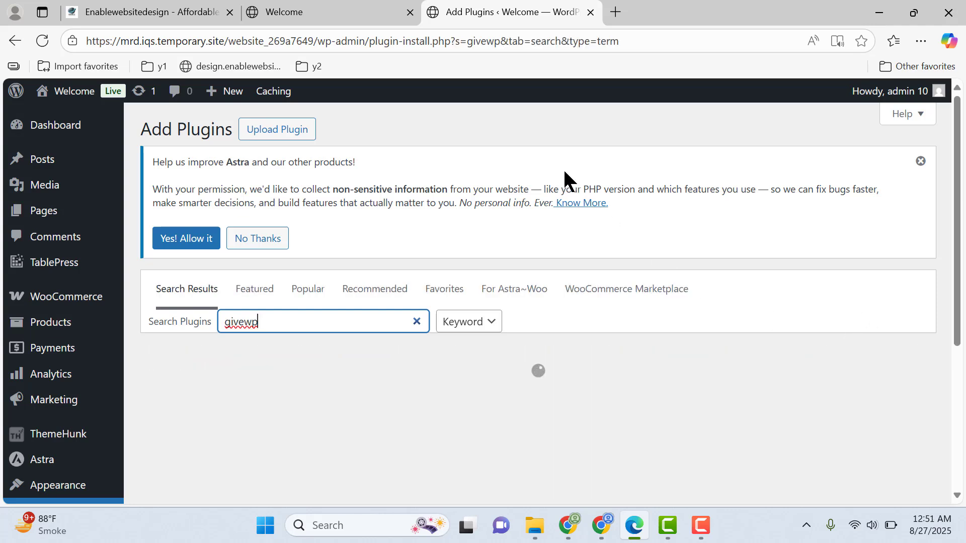
scroll(335, 241, down, 3)
scroll(334, 237, down, 1)
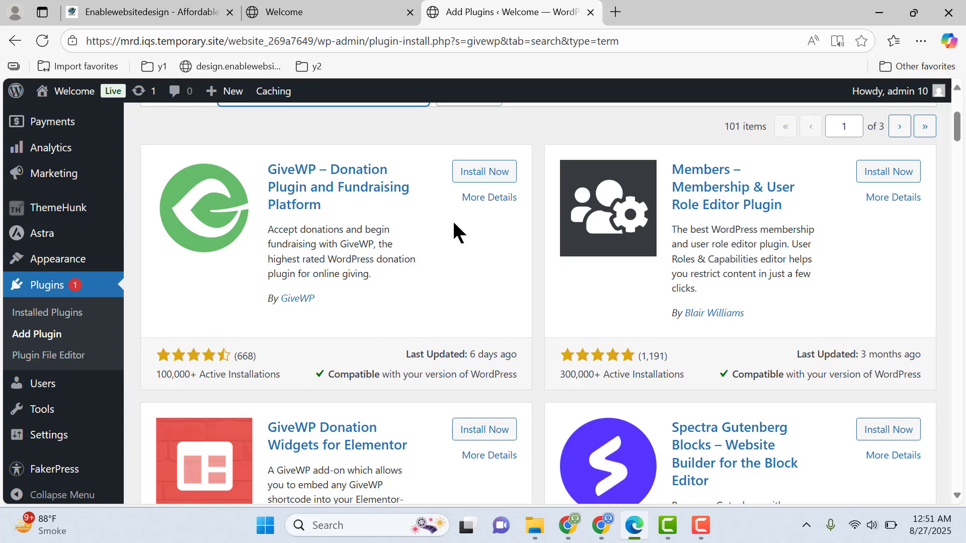
click(486, 175)
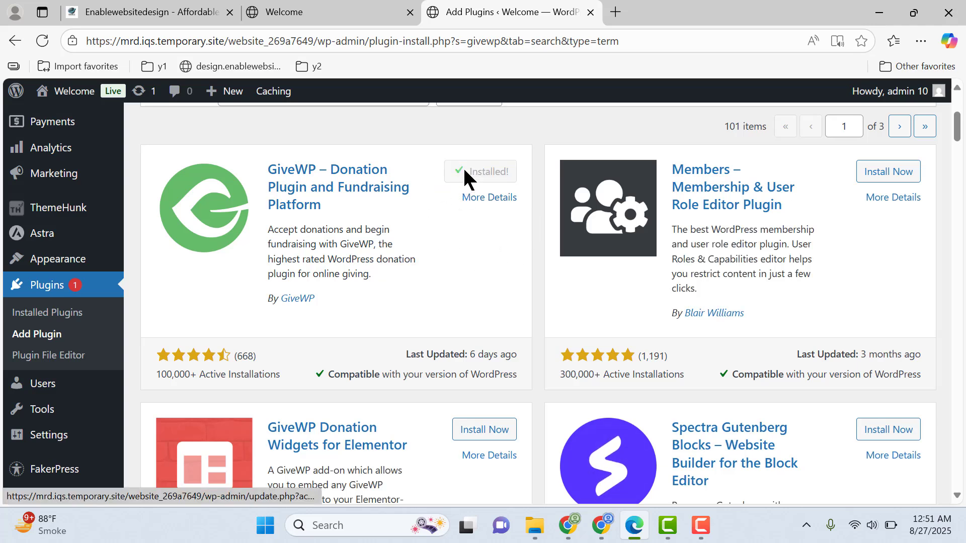
click(493, 174)
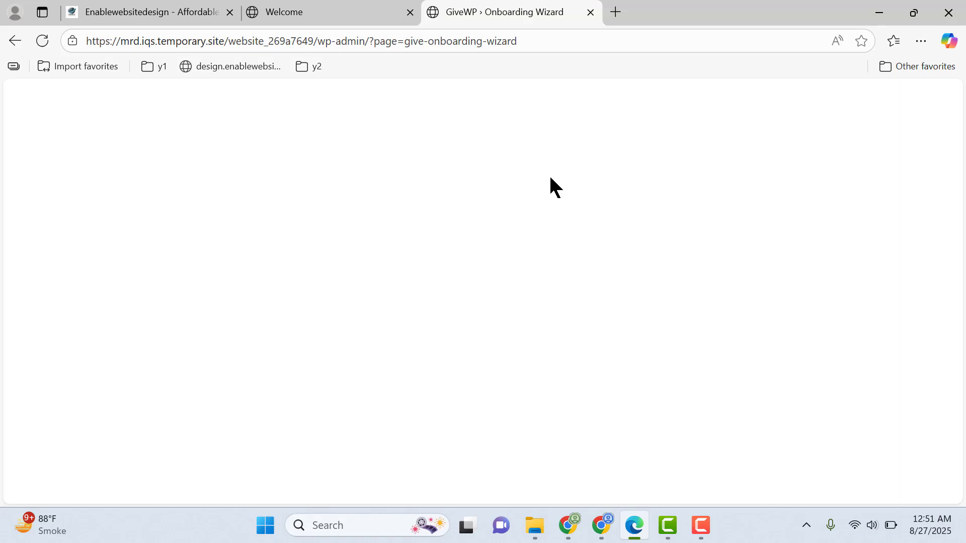
- Start the setup in the GiveWP Onboarding Wizard
scroll(543, 186, down, 3)
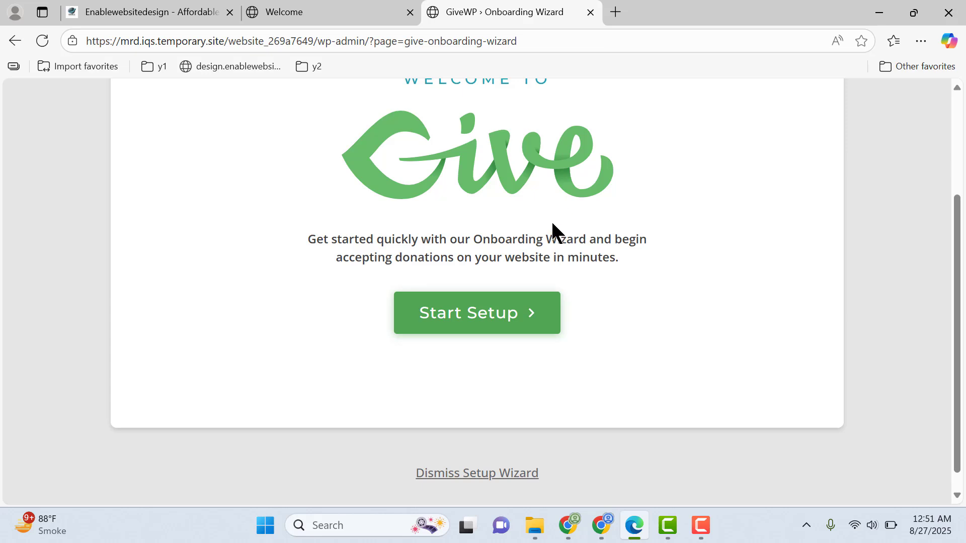
scroll(552, 225, up, 2)
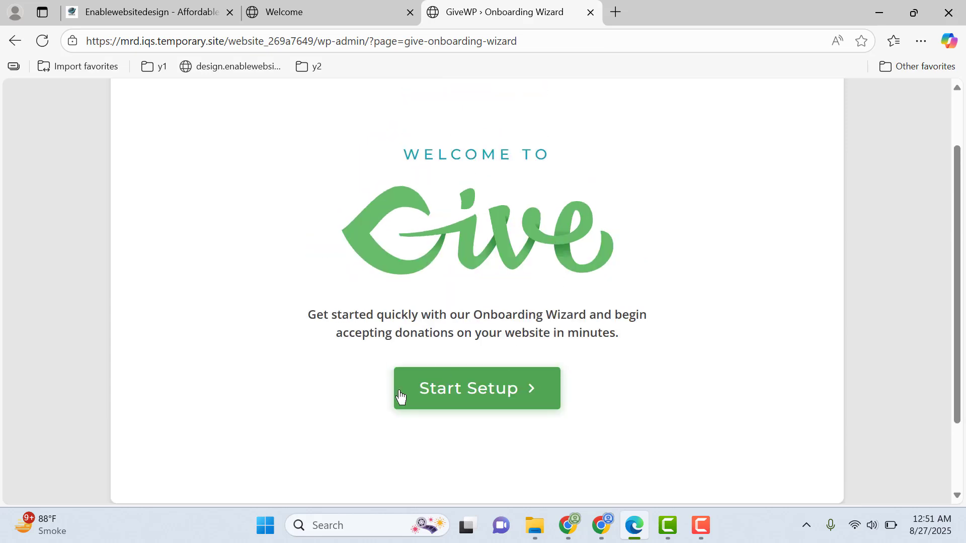
click(480, 391)
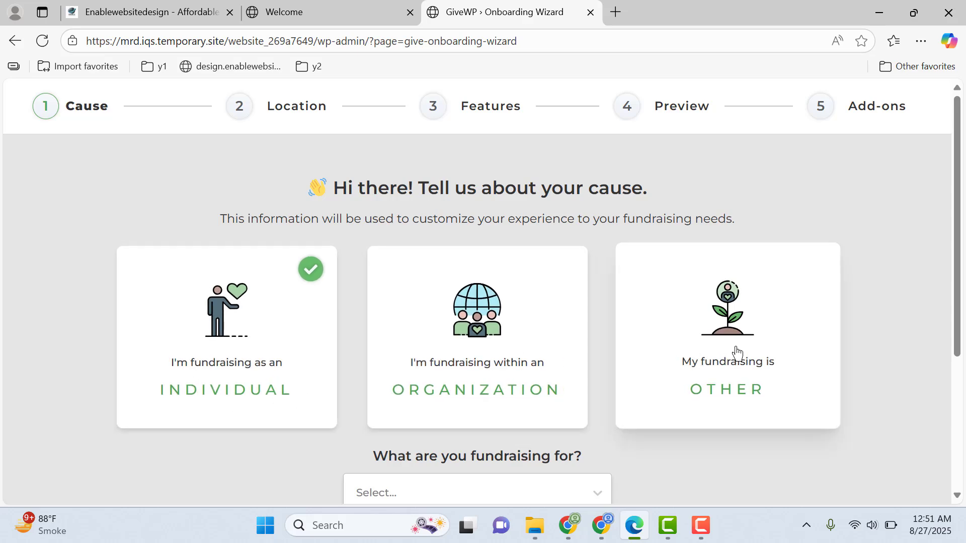
- Choose Education as what the fundraising is for, opt out of anonymous usage data sharing, and continue to the Location stage
scroll(115, 342, down, 3)
scroll(118, 328, up, 1)
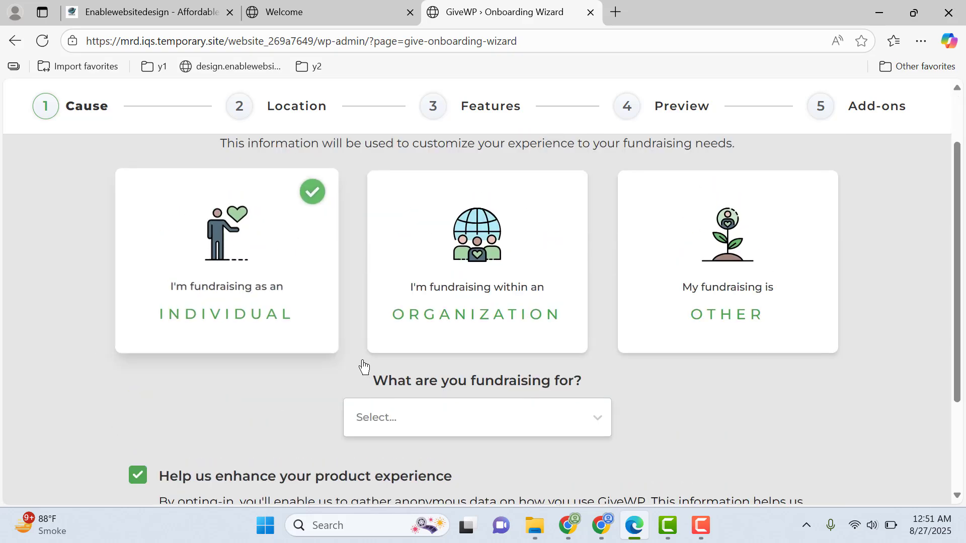
scroll(232, 304, down, 2)
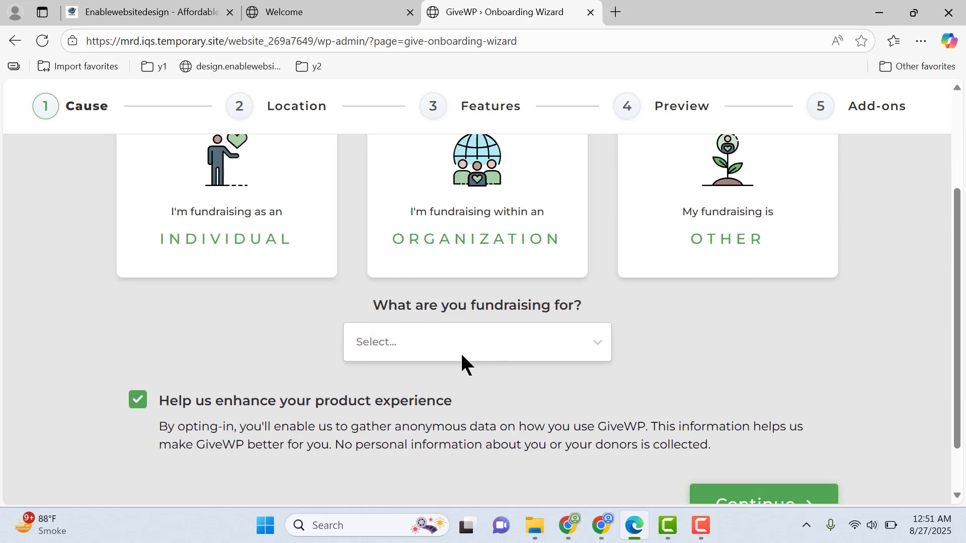
click(424, 347)
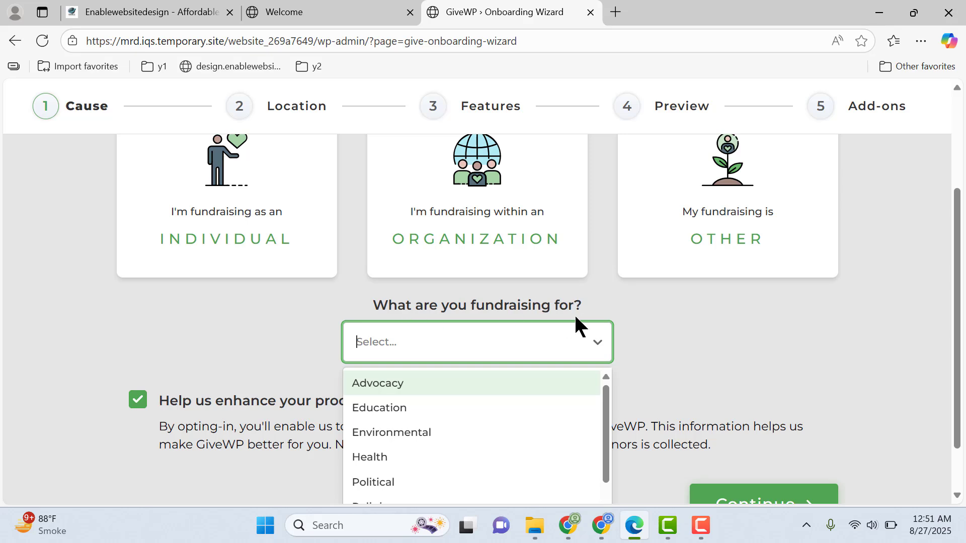
scroll(569, 313, down, 2)
scroll(554, 342, down, 1)
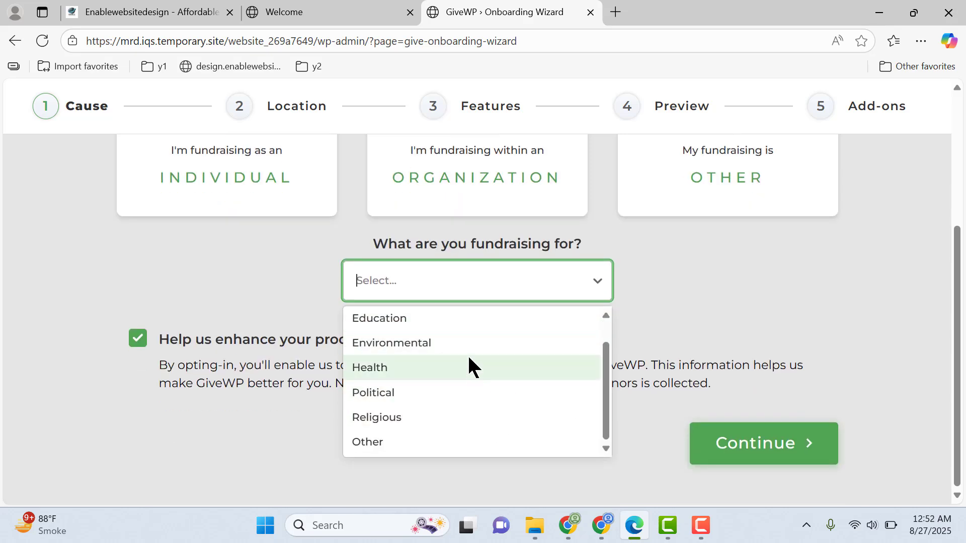
scroll(473, 352, up, 1)
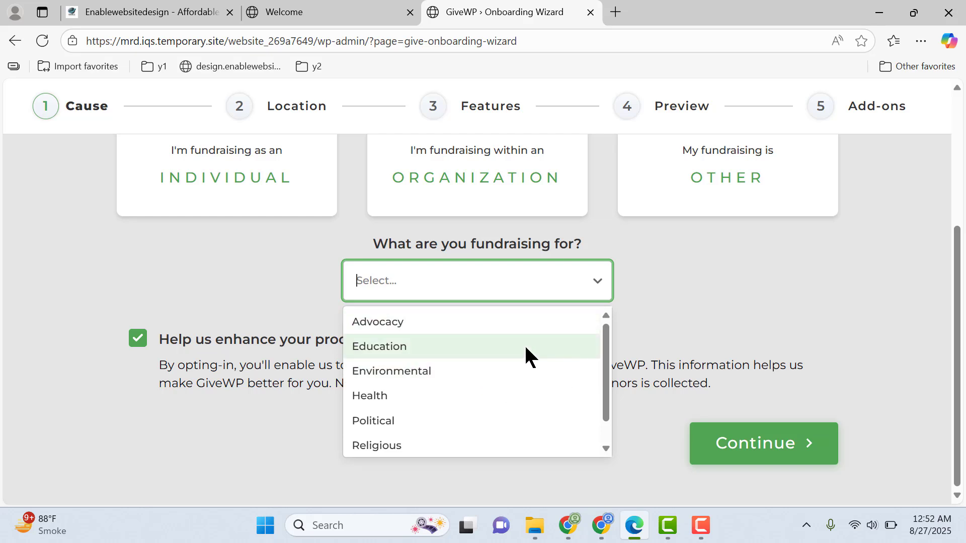
scroll(538, 355, down, 1)
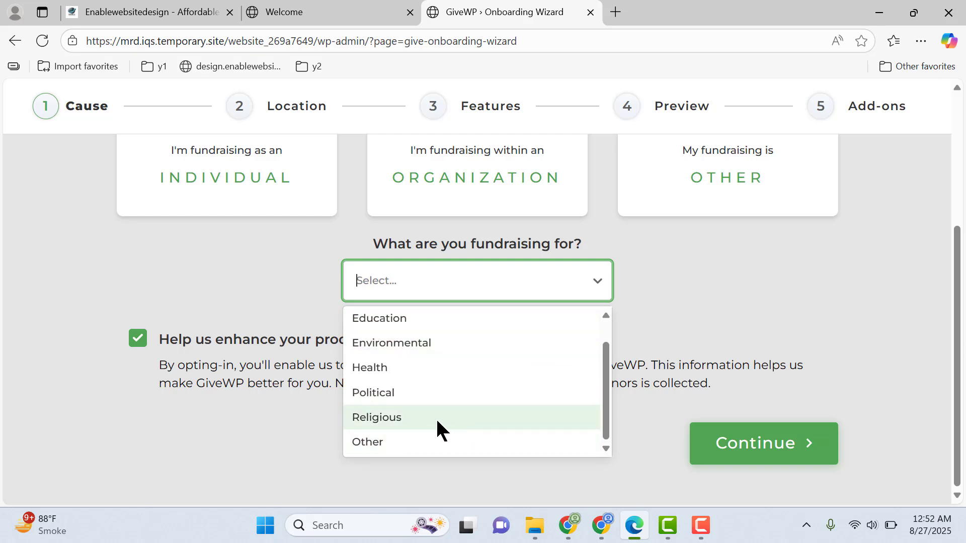
scroll(445, 377, up, 1)
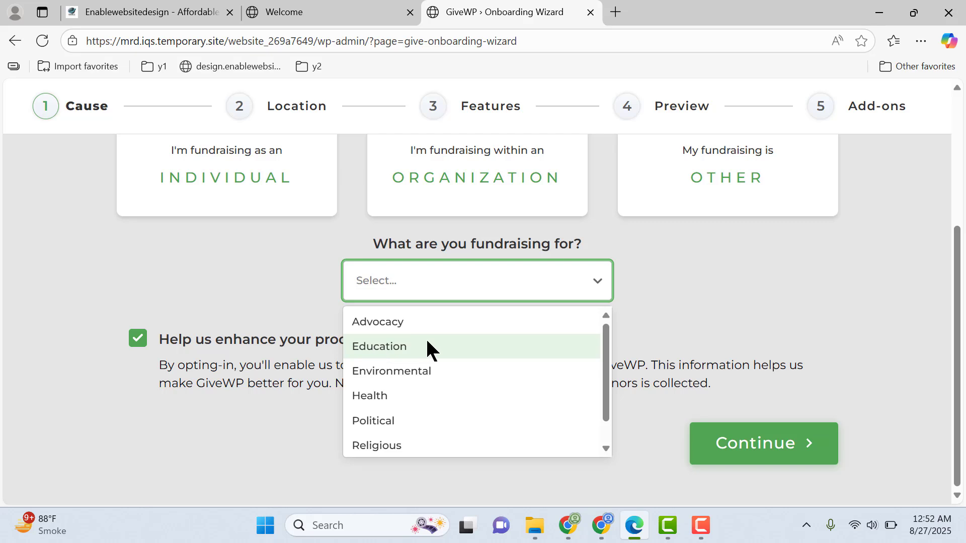
click(426, 345)
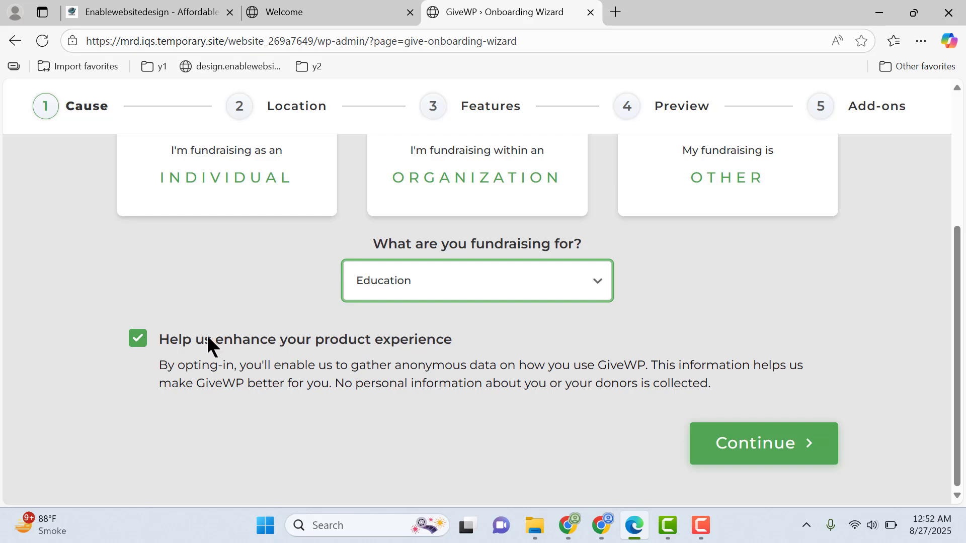
click(140, 344)
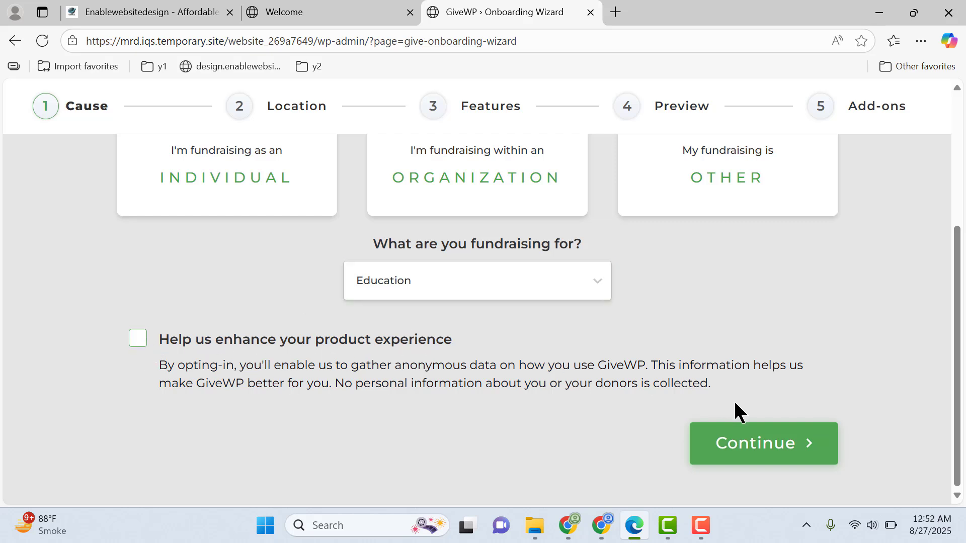
click(764, 448)
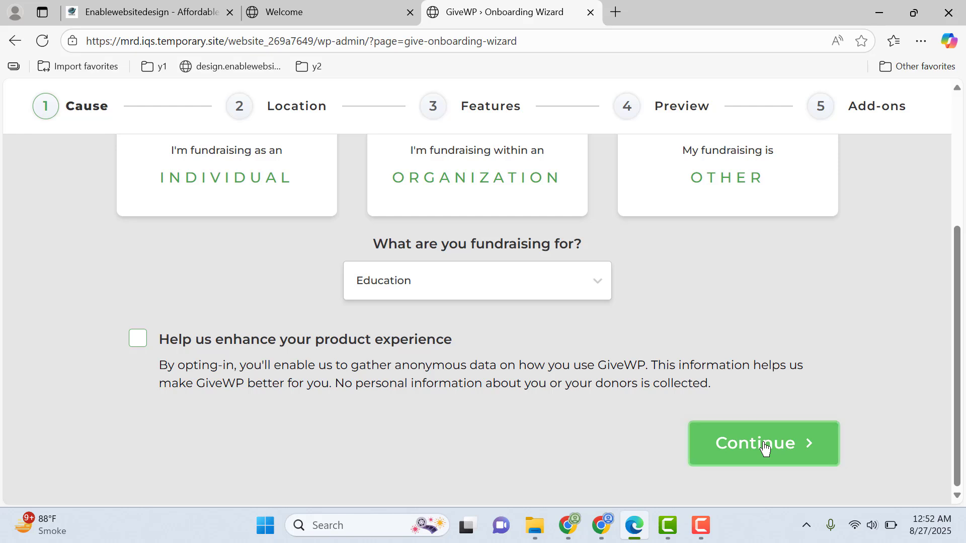
- Set the location to United States with New York as the state, and continue to the Features stage
scroll(754, 373, down, 2)
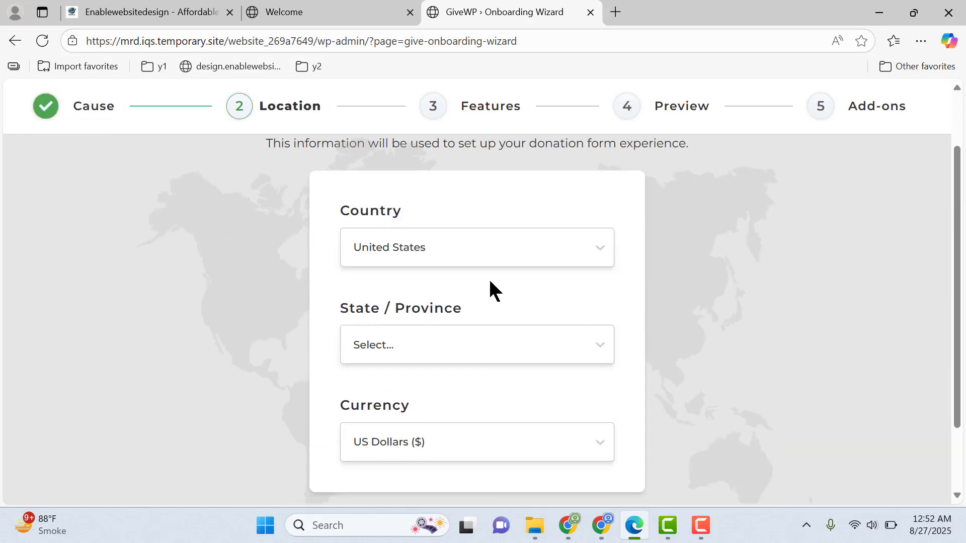
click(451, 257)
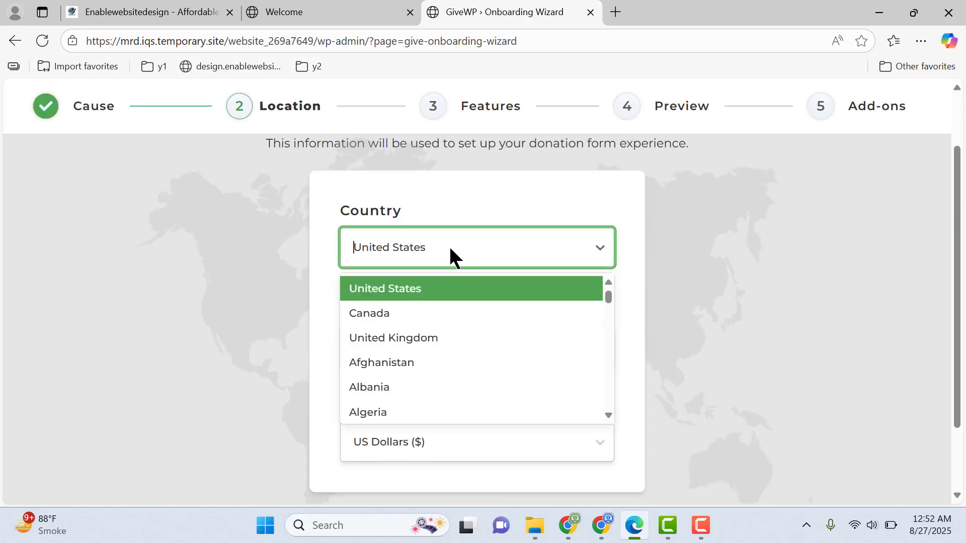
click(442, 289)
click(436, 344)
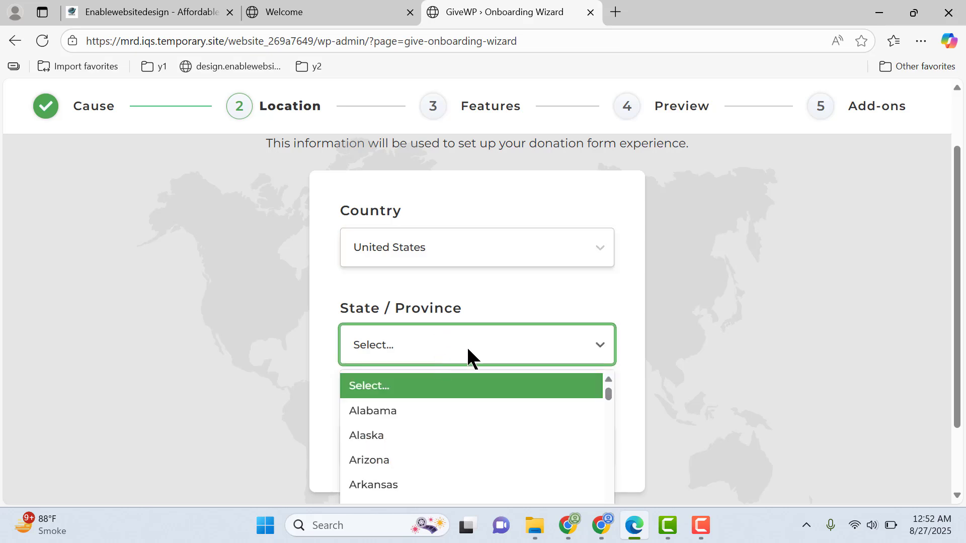
text(new)
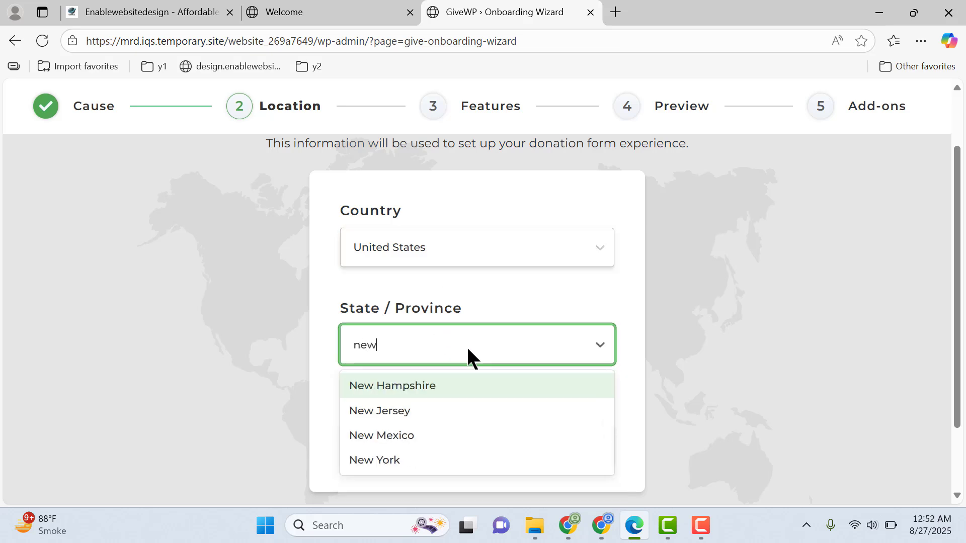
click(418, 451)
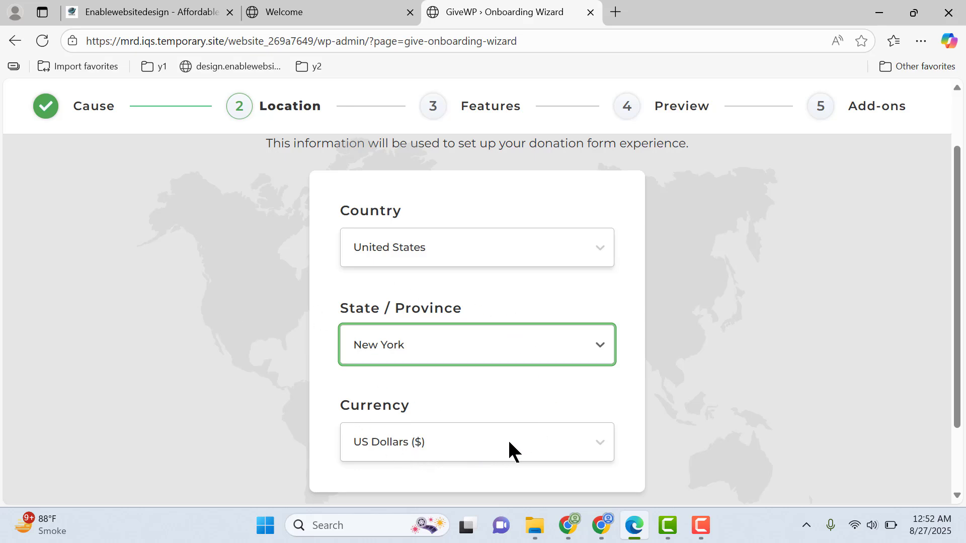
scroll(776, 289, down, 2)
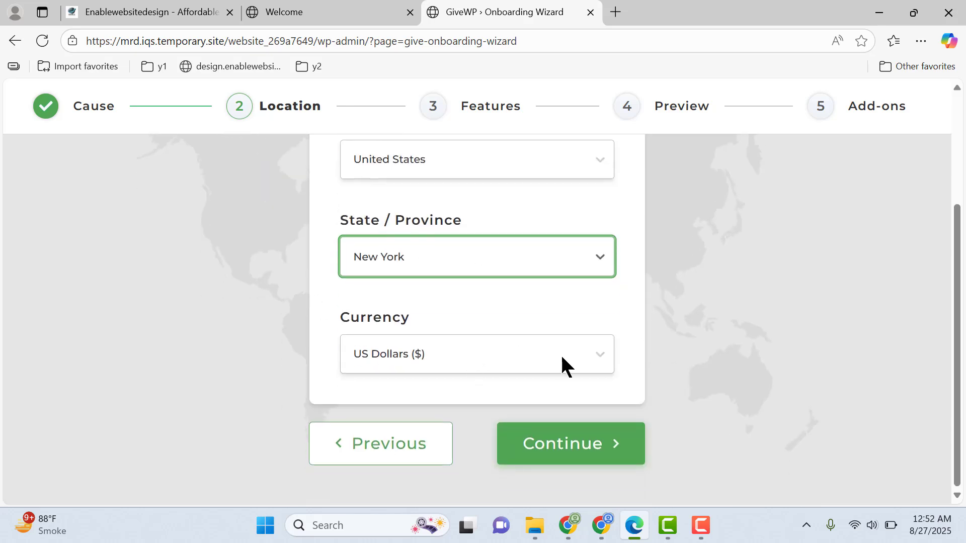
click(580, 451)
right_click(588, 423)
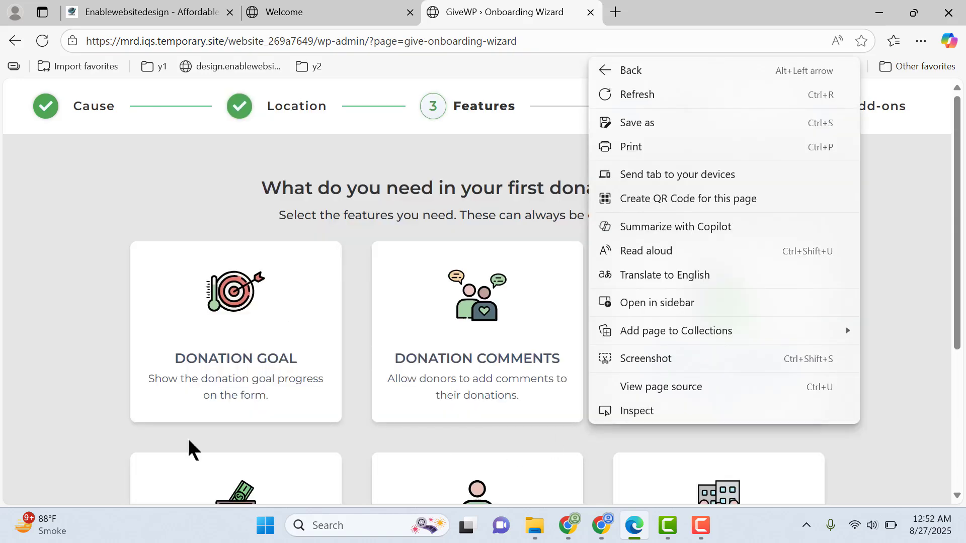
click(4, 379)
- Select the Donation Goal feature for the first donation form and continue to the Preview stage
scroll(5, 380, down, 4)
scroll(5, 380, up, 3)
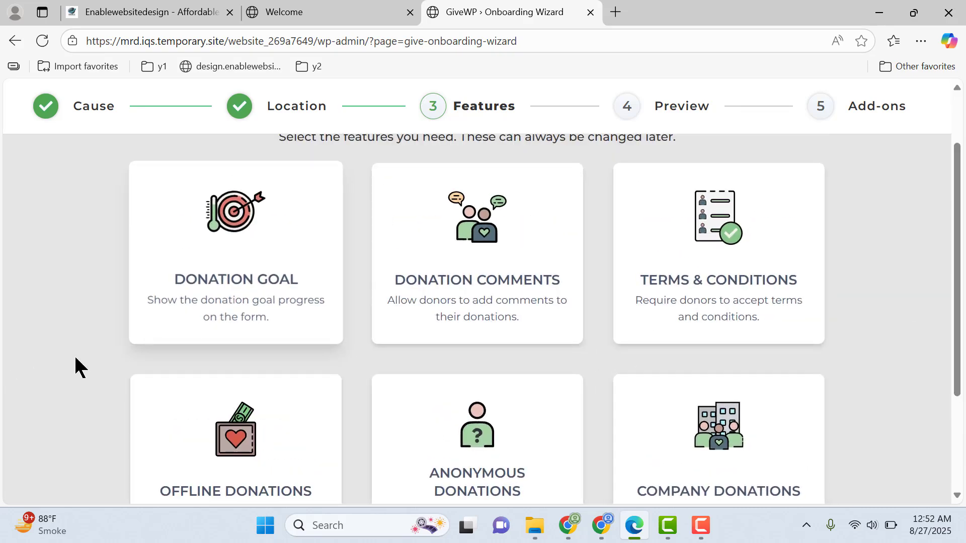
click(227, 277)
scroll(598, 280, down, 3)
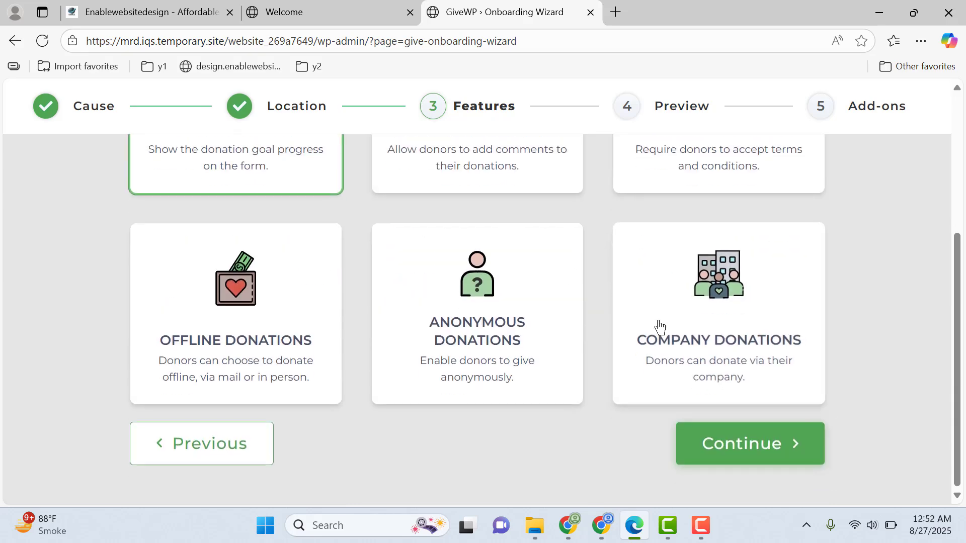
click(737, 456)
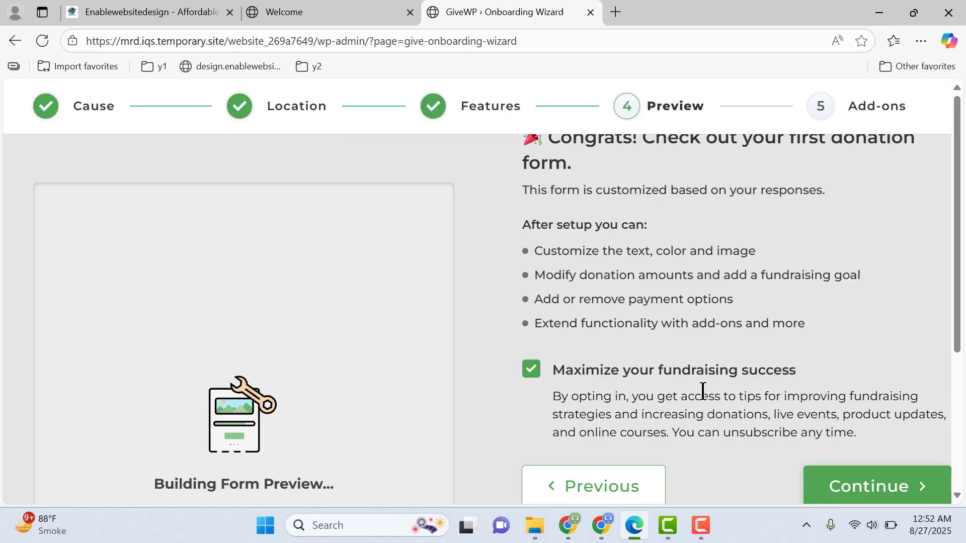
- Review the donation form preview and continue to the Add-ons stage with the fundraising tips opt-in kept on
scroll(703, 391, down, 4)
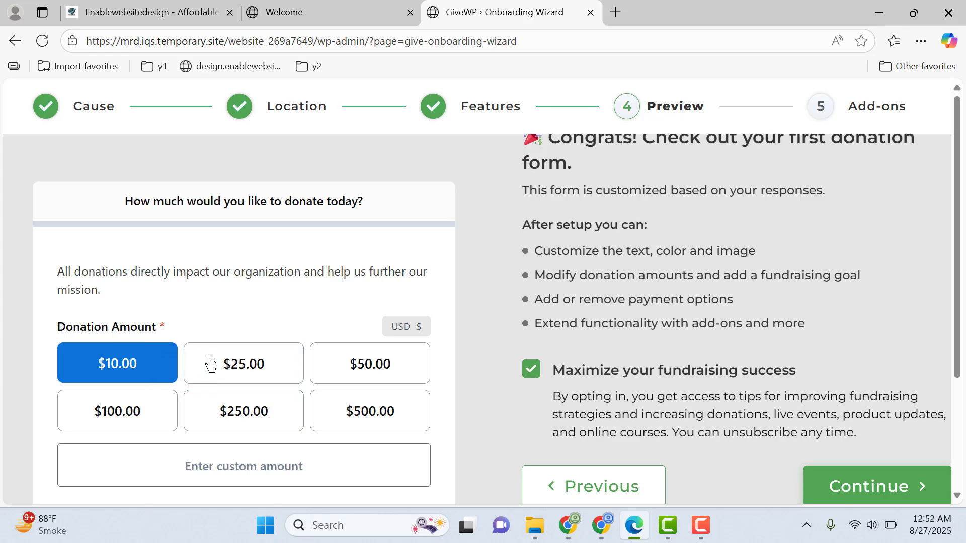
scroll(679, 359, down, 3)
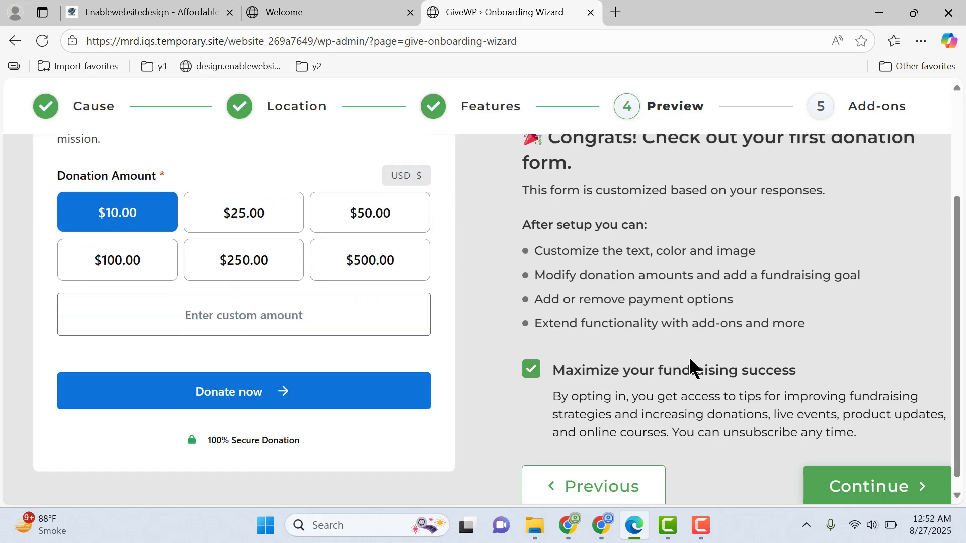
click(863, 486)
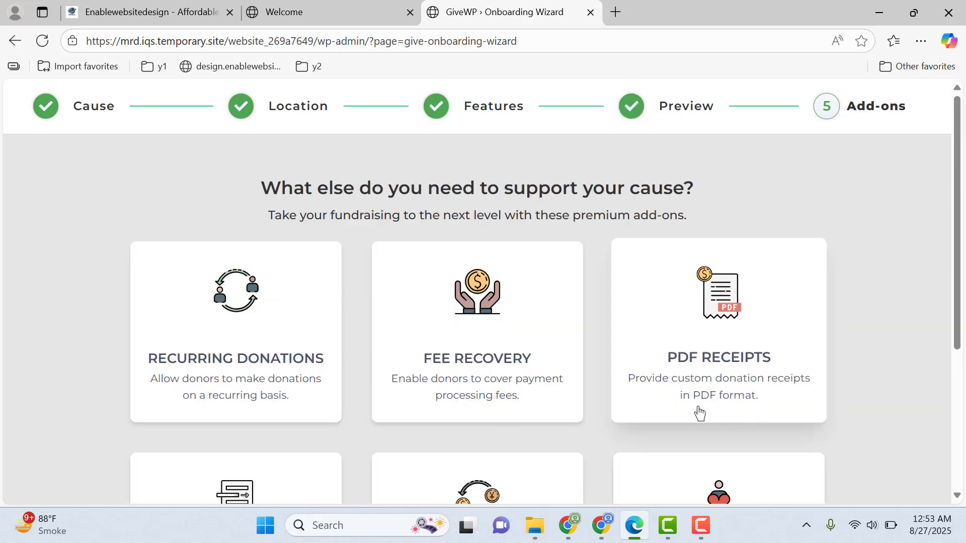
- Look through the premium add-ons and finish the onboarding wizard without selecting any of them
scroll(649, 401, down, 1)
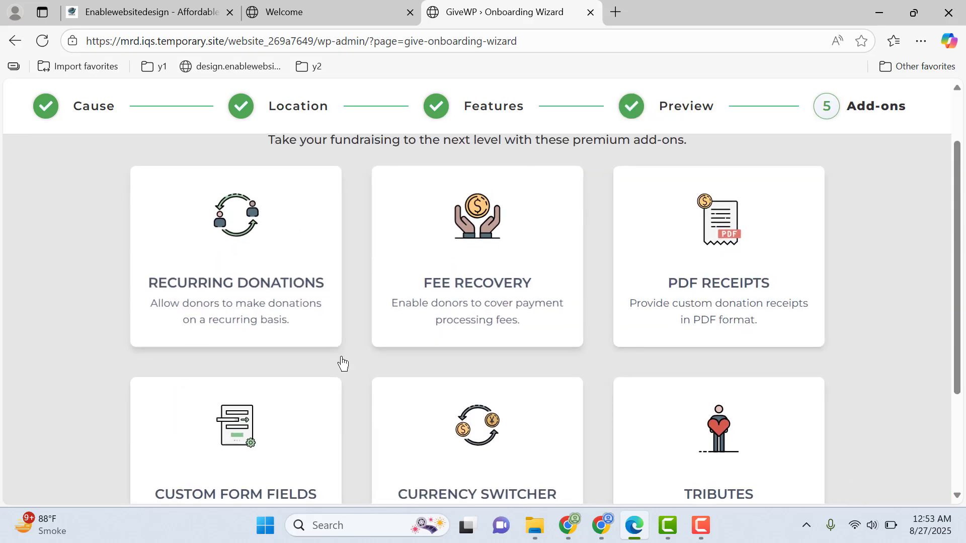
scroll(503, 272, down, 1)
scroll(511, 274, up, 1)
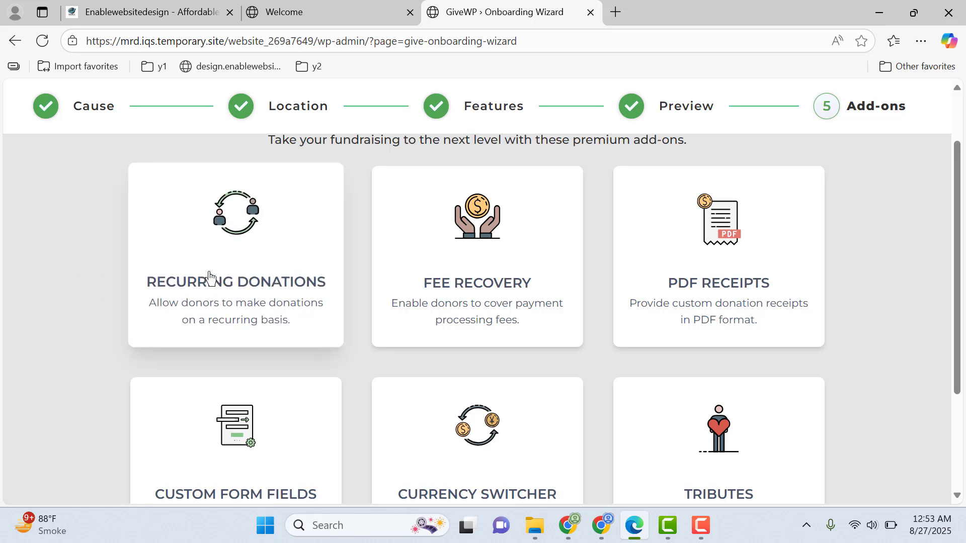
scroll(470, 309, down, 3)
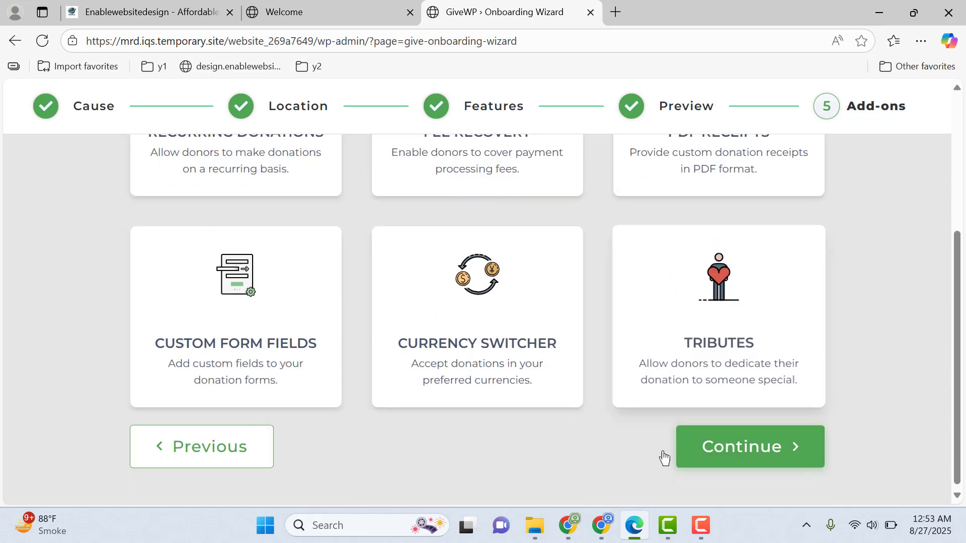
click(737, 450)
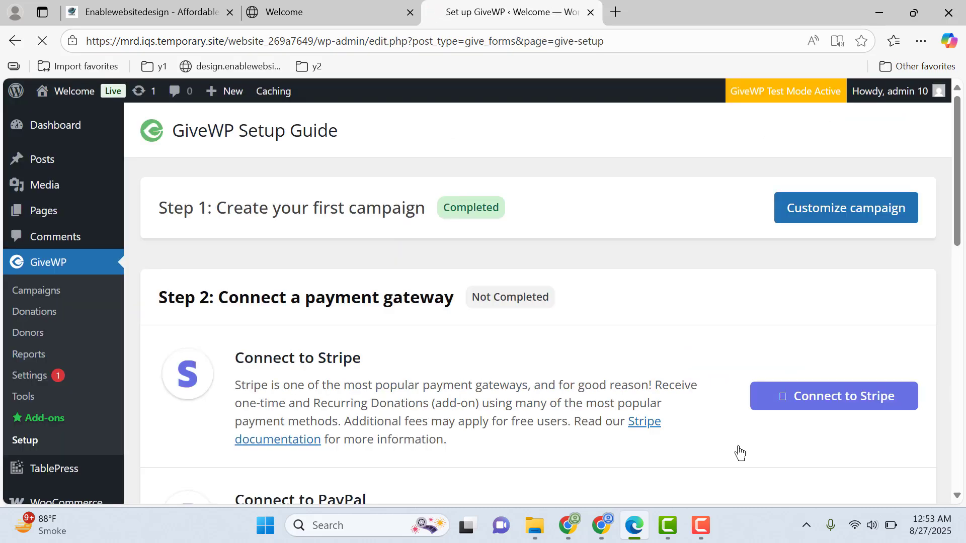
- Examine the GiveWP Setup Guide's payment gateway options and its optional add-ons section
scroll(648, 380, down, 3)
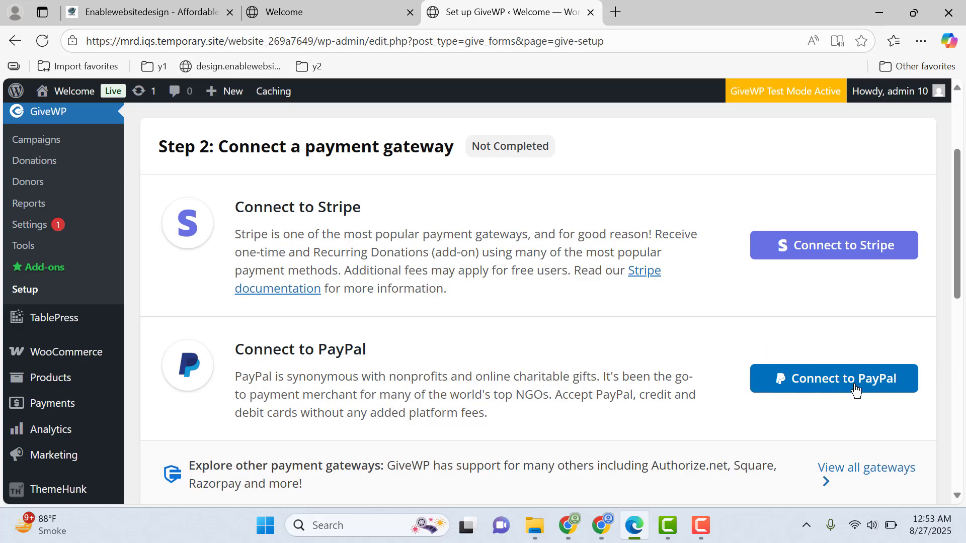
scroll(755, 344, down, 9)
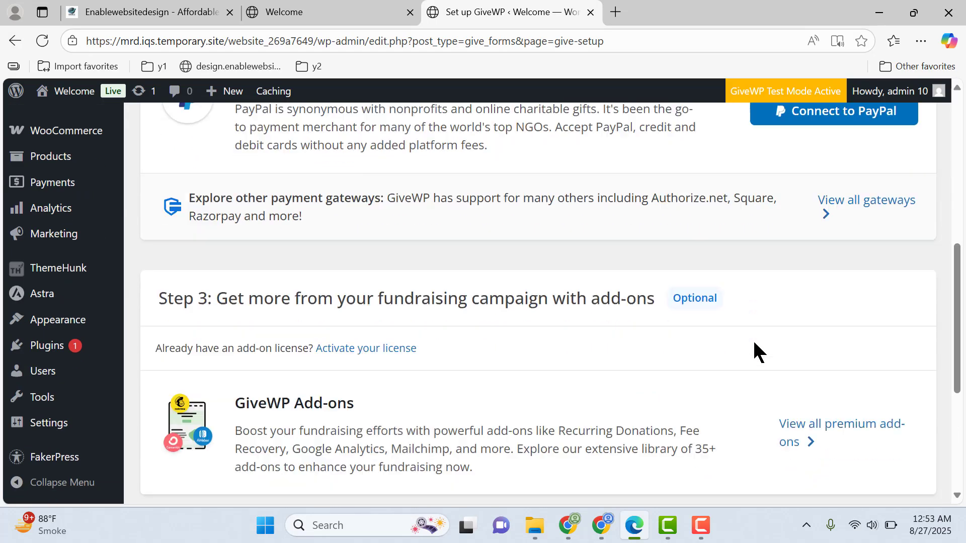
scroll(761, 340, down, 2)
scroll(761, 340, up, 5)
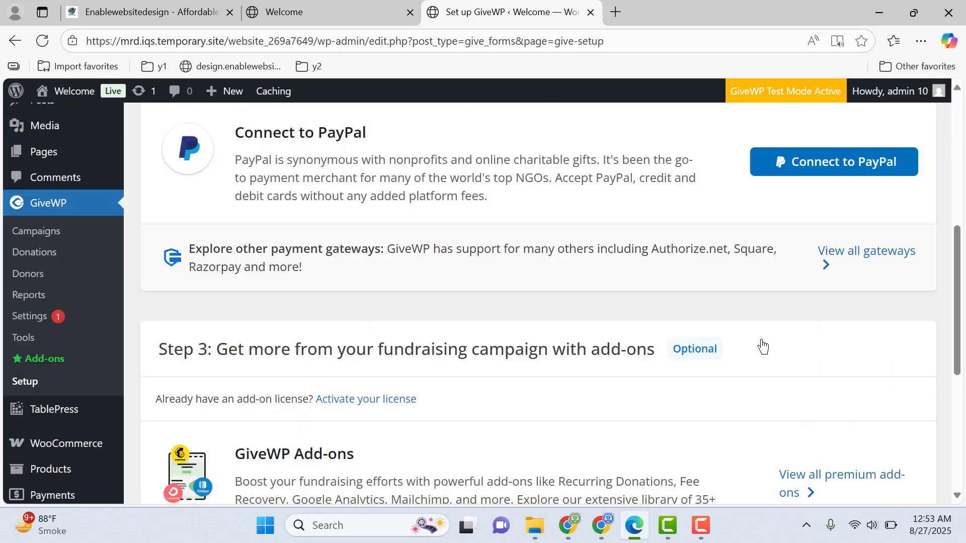
scroll(761, 340, down, 5)
scroll(762, 347, up, 6)
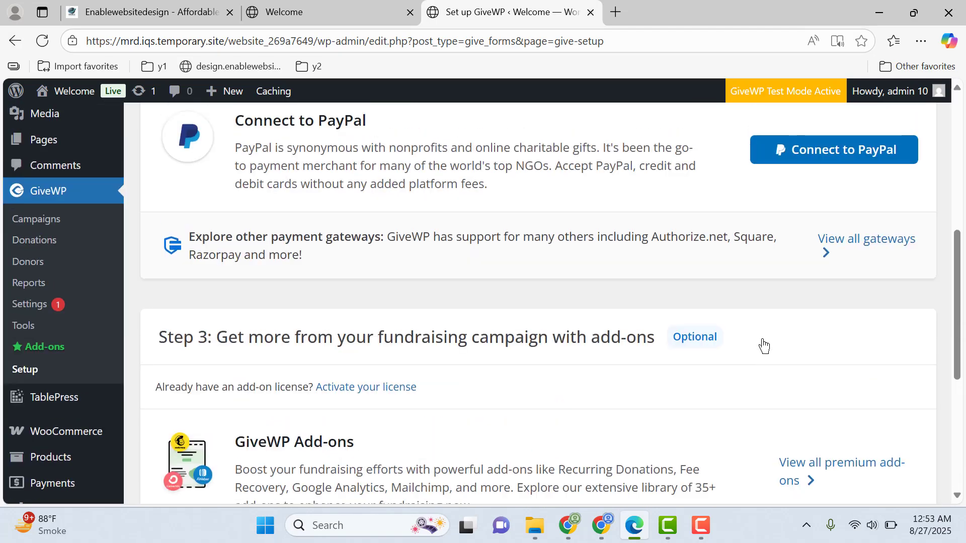
scroll(763, 346, up, 5)
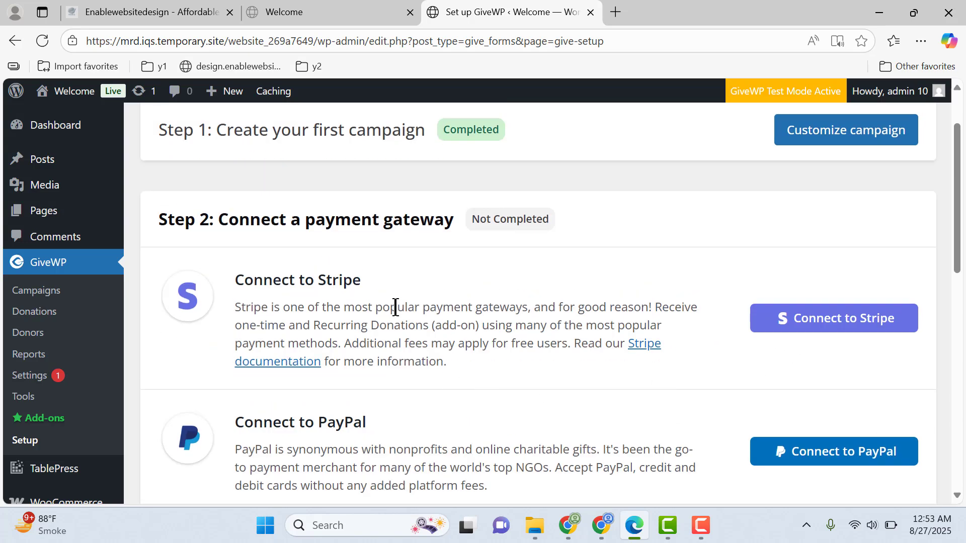
- Start a new WordPress page in a separate browser tab and title it "Donate"
mouse_move(67, 215)
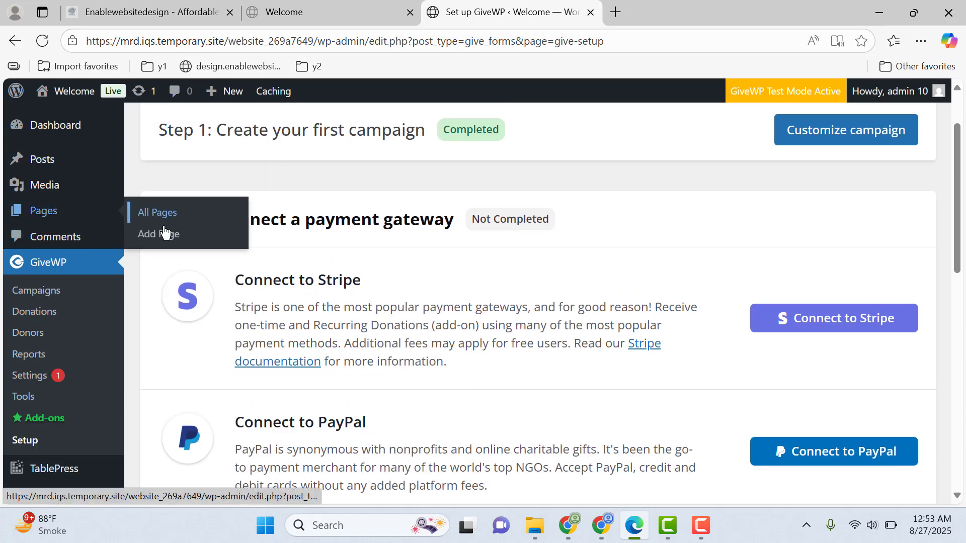
middle_click(176, 238)
click(645, 11)
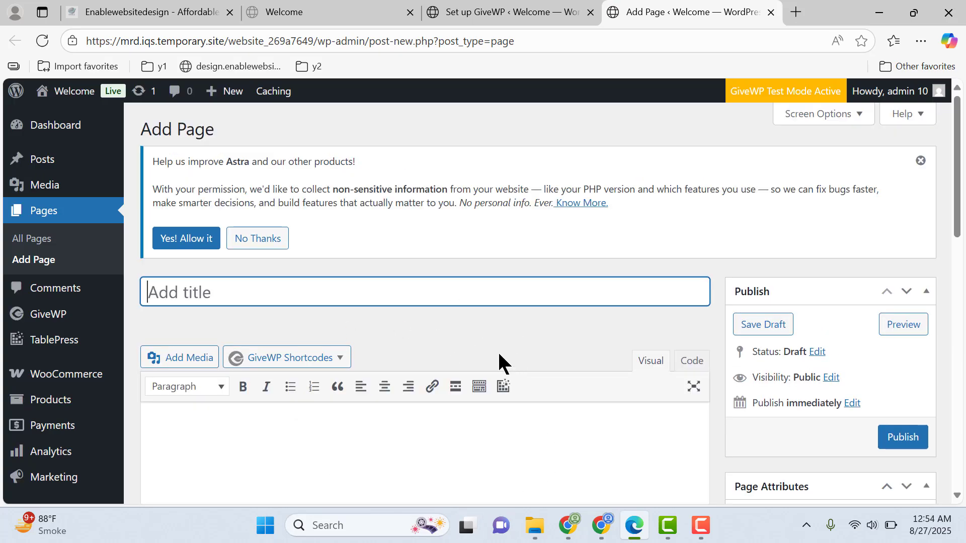
scroll(536, 341, down, 1)
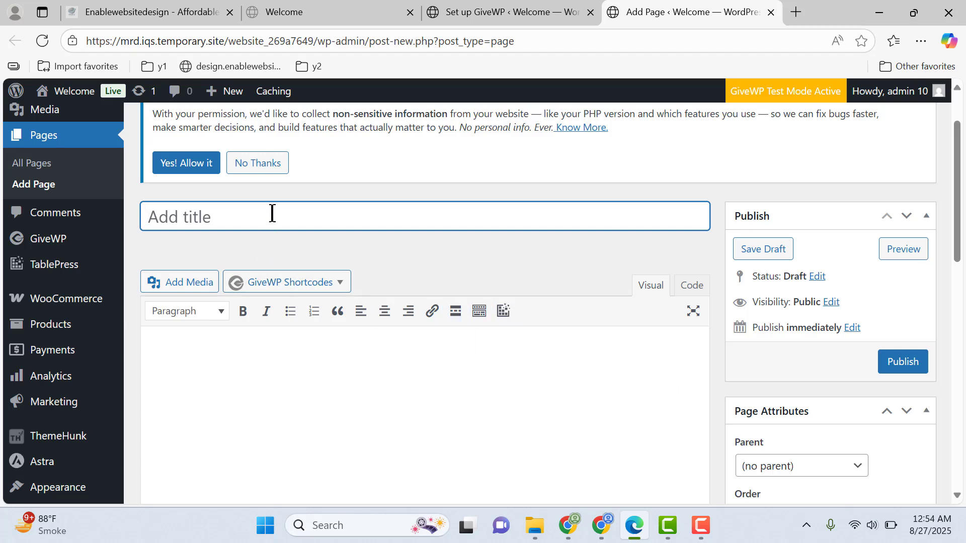
text(Donate)
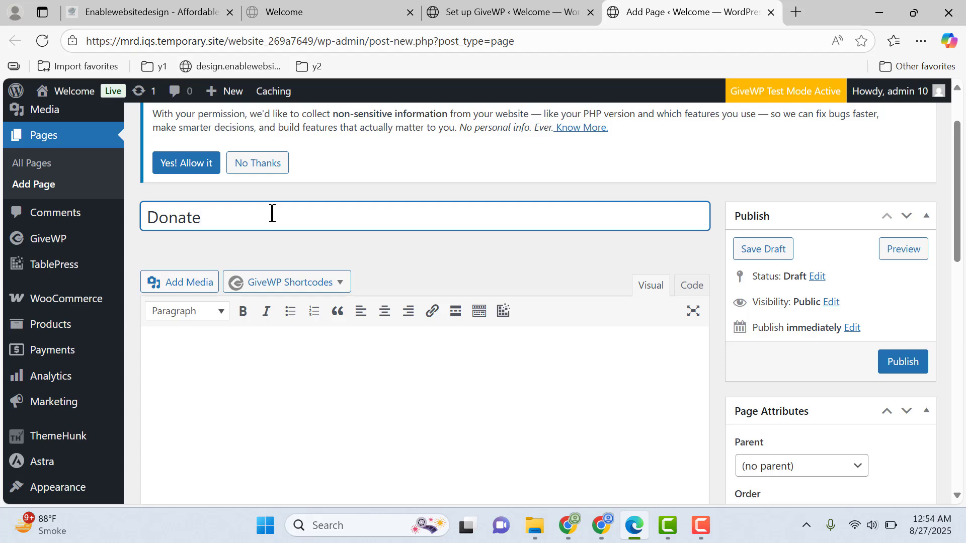
- Insert a GiveWP Donation Form Goal shortcode for the Fundraising Campaign form into the Donate page and publish the page
click(328, 281)
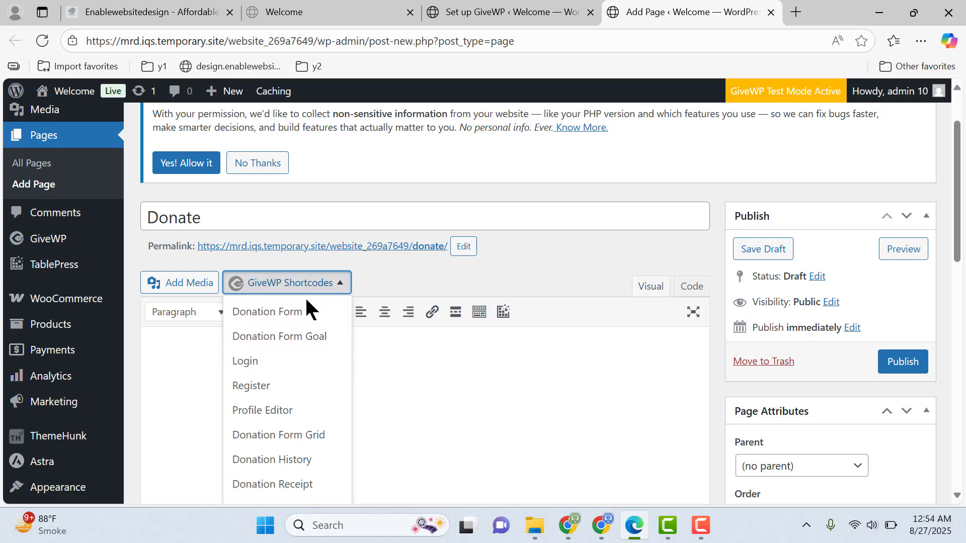
click(306, 338)
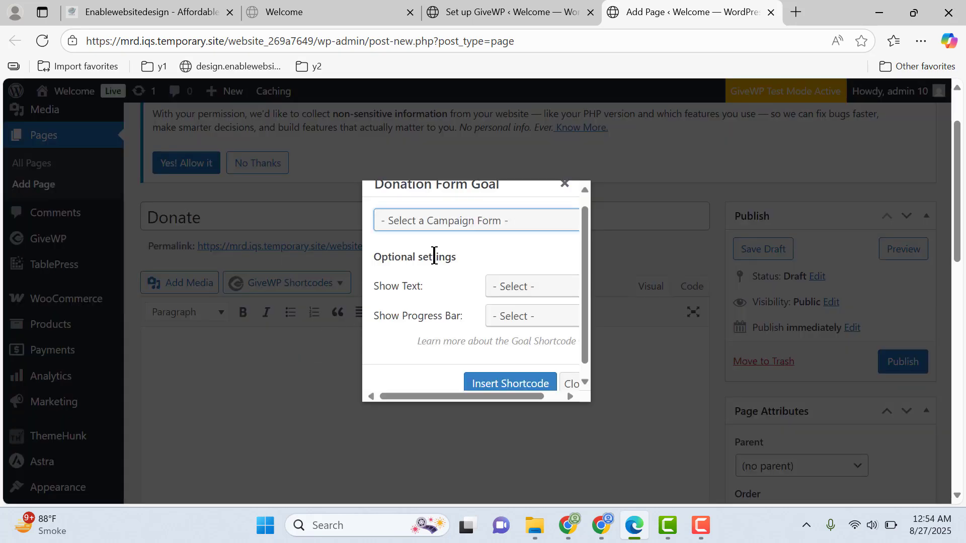
click(447, 222)
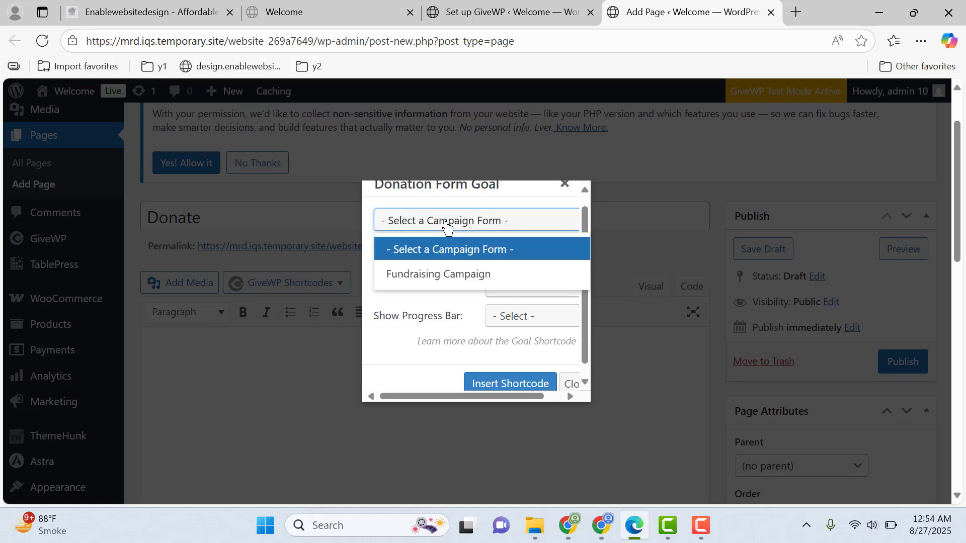
click(445, 275)
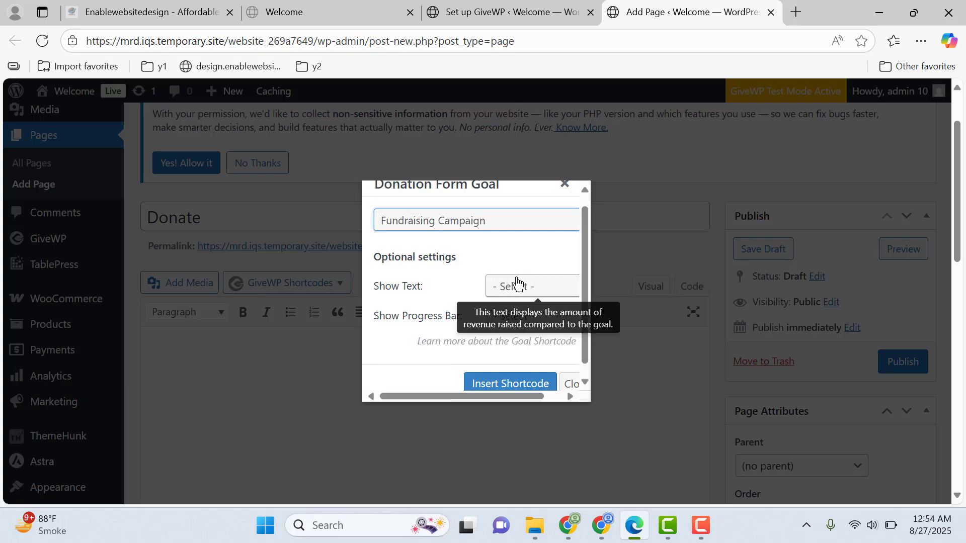
click(523, 391)
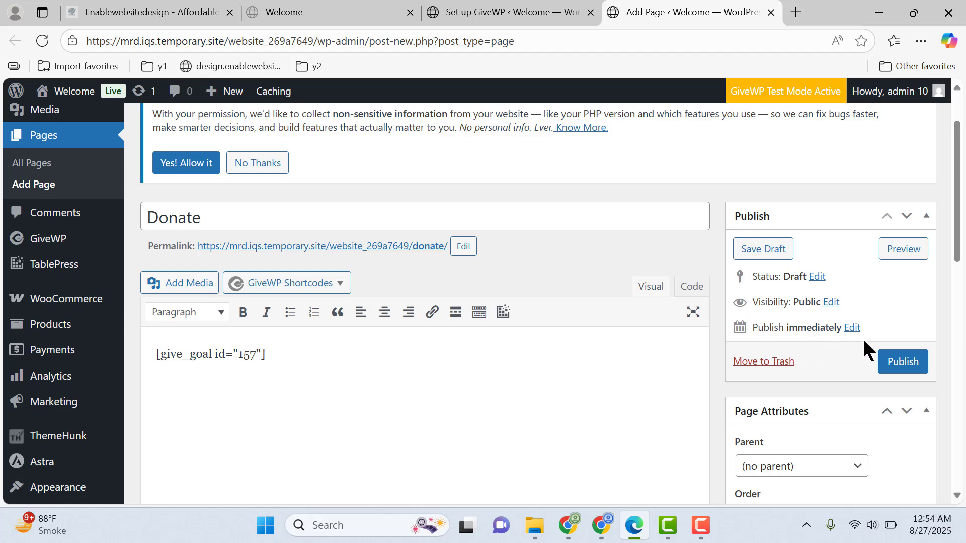
click(903, 367)
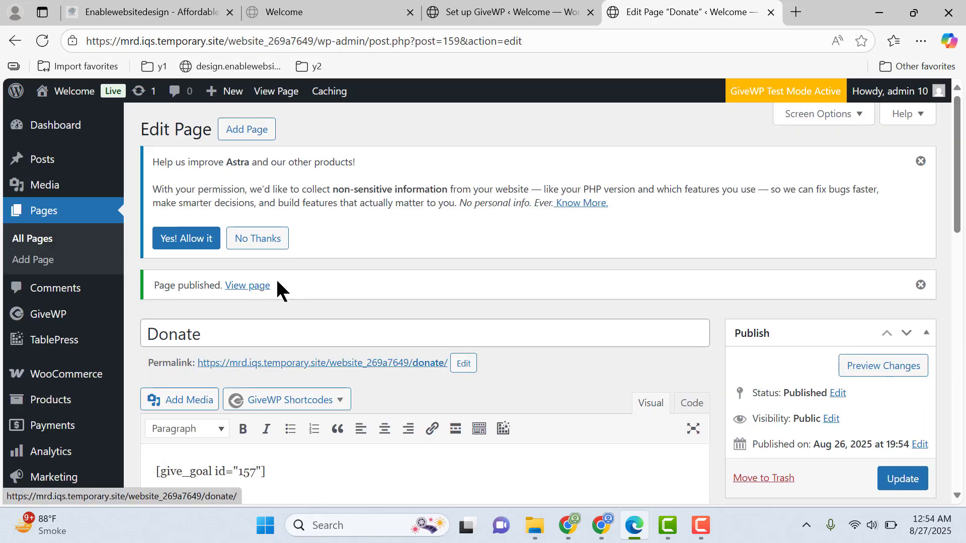
- Open the site's Menus management page in a new browser tab
scroll(295, 222, down, 3)
scroll(318, 247, down, 2)
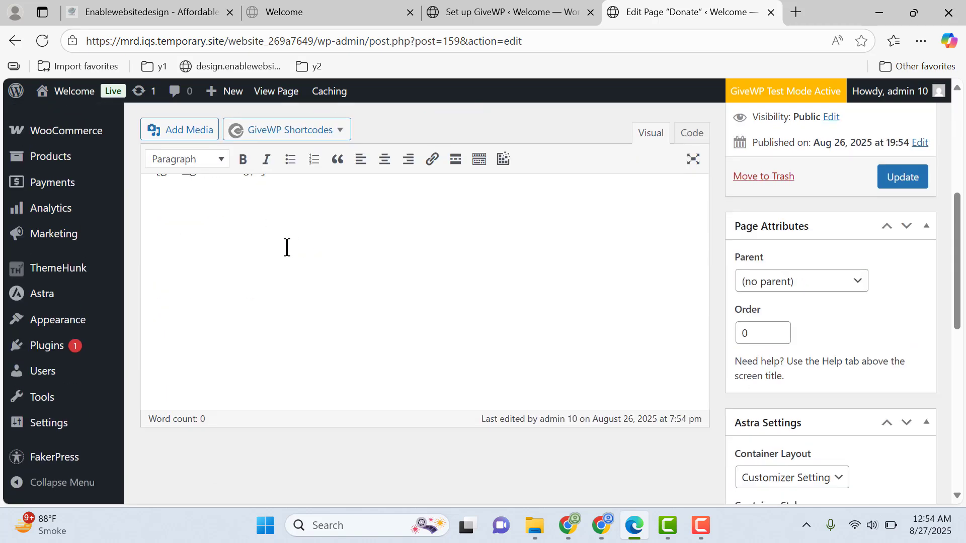
mouse_move(74, 324)
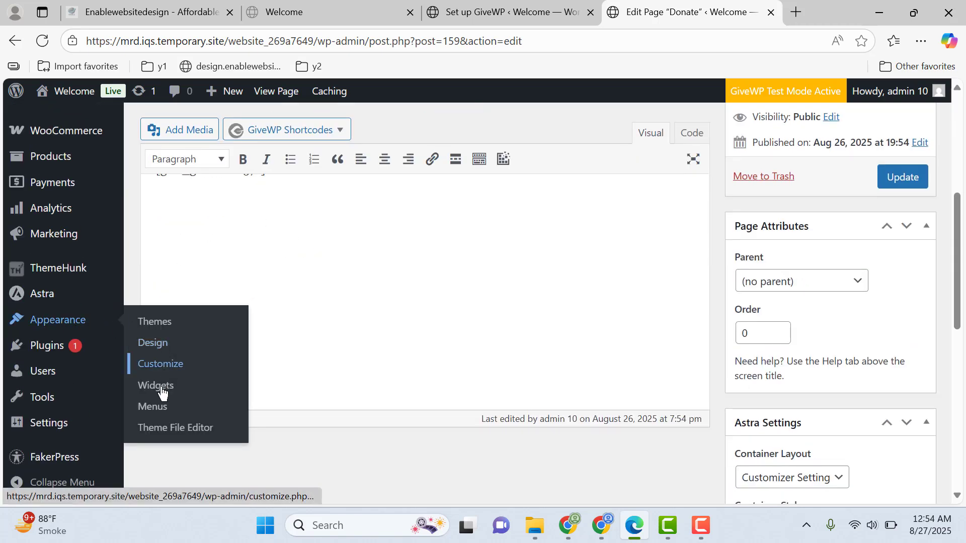
middle_click(158, 411)
click(692, 9)
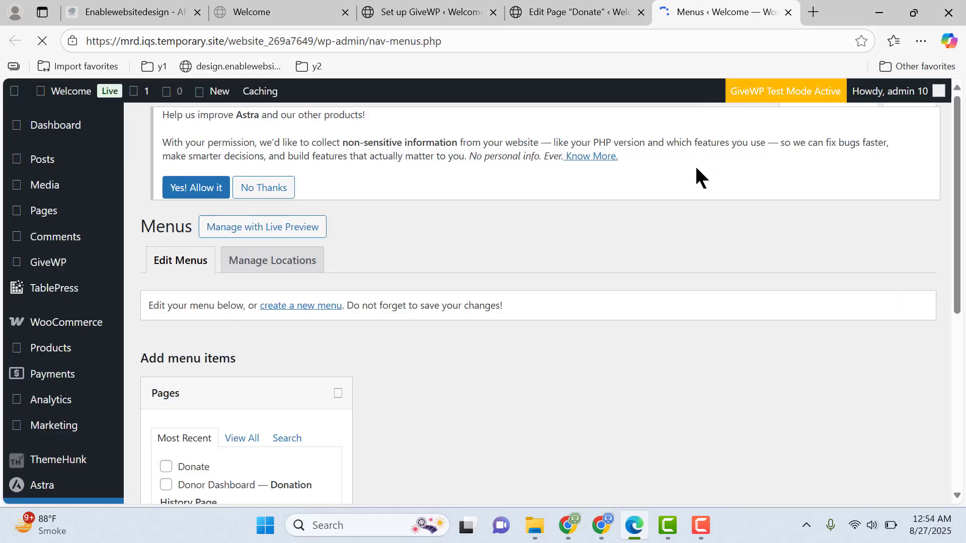
- Add the Donate page to the Primary Menu as the first item, above Sample Page, and save the menu
scroll(695, 165, down, 5)
scroll(702, 209, down, 1)
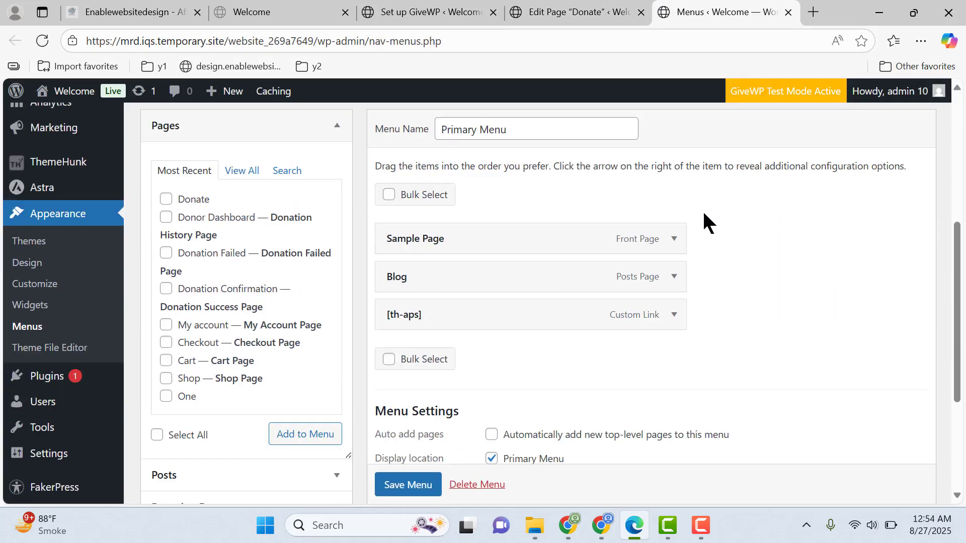
scroll(619, 259, down, 4)
scroll(618, 258, up, 1)
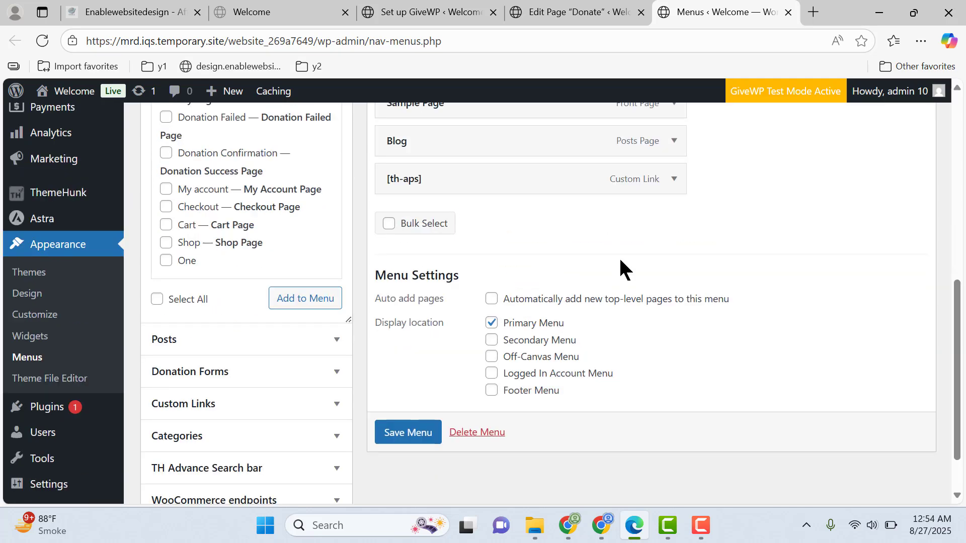
scroll(620, 267, up, 2)
scroll(619, 257, up, 2)
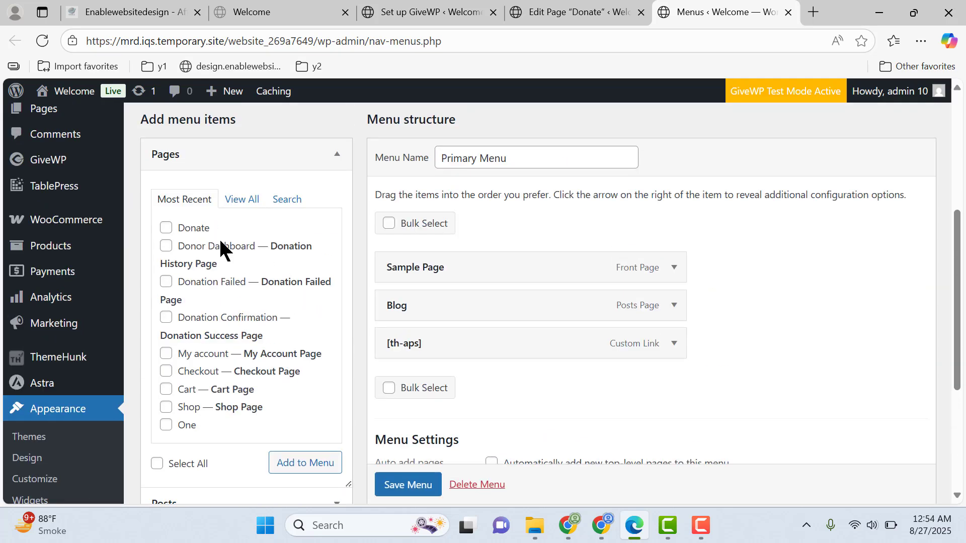
click(310, 456)
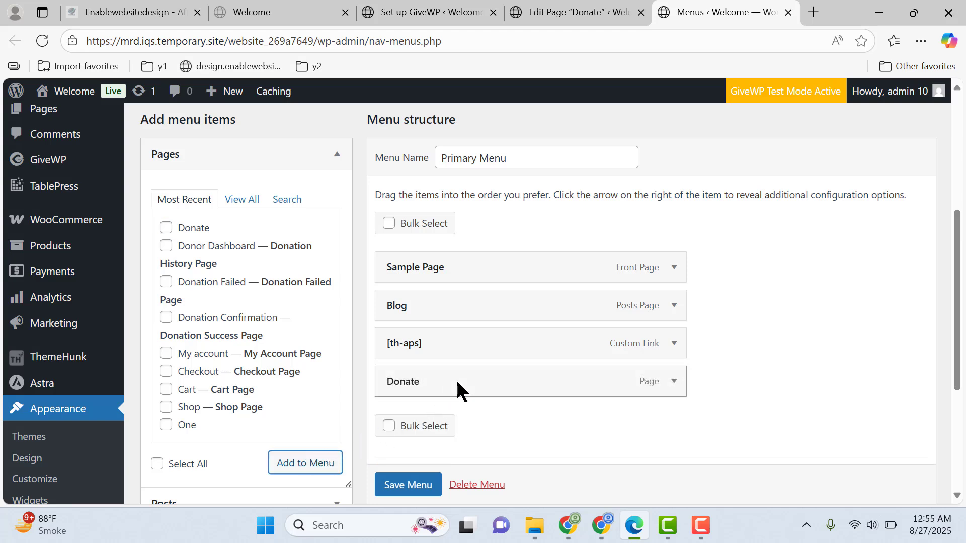
drag(457, 378, 457, 267)
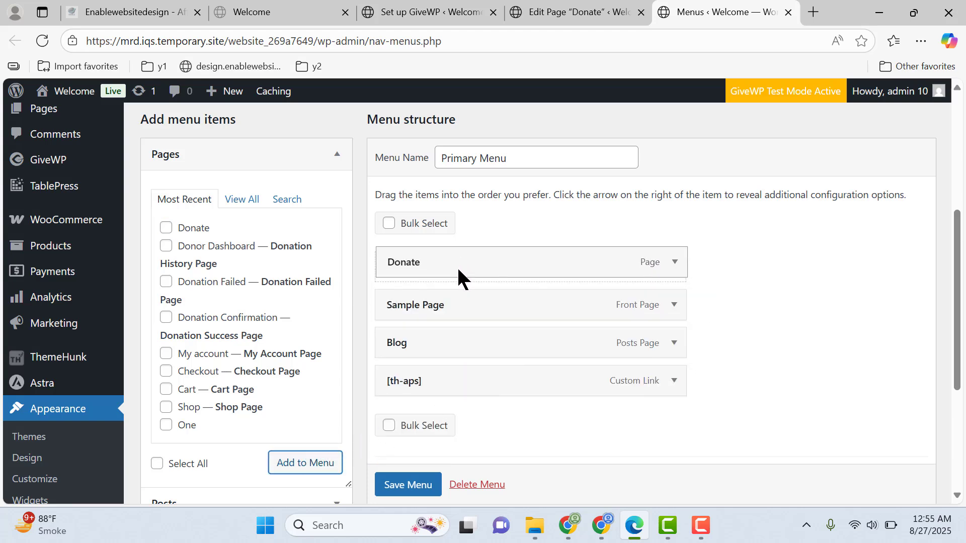
click(408, 485)
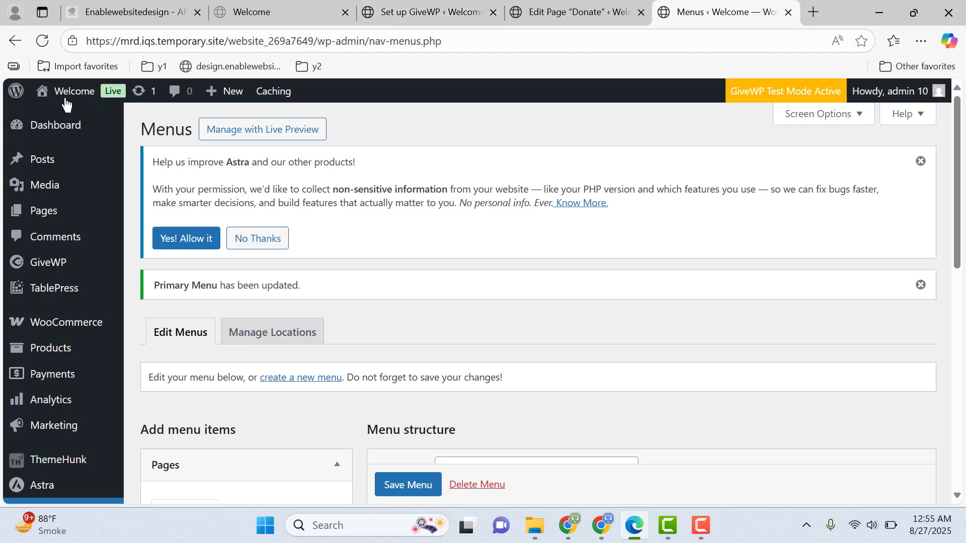
- Visit the live site in a new tab and check the donation goal text on the Donate page
middle_click(68, 119)
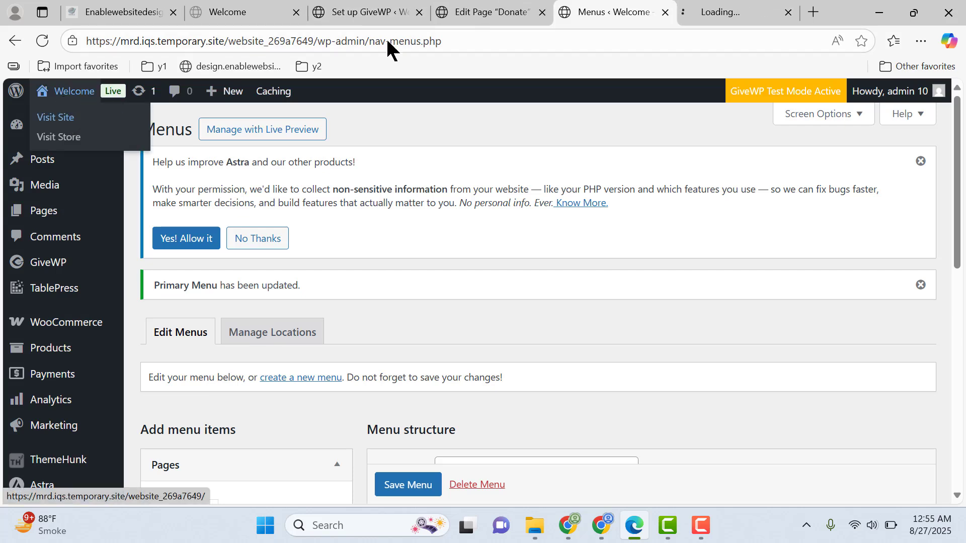
click(704, 11)
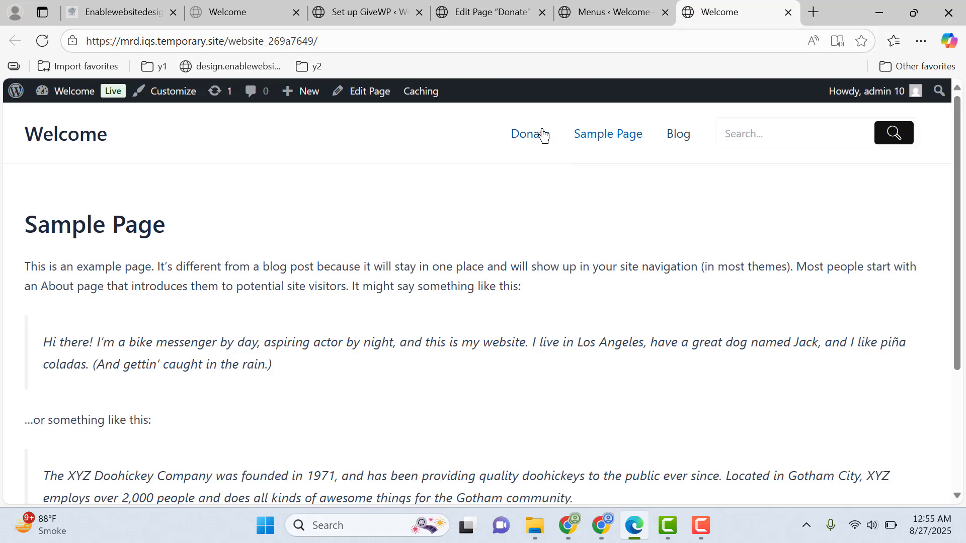
click(525, 135)
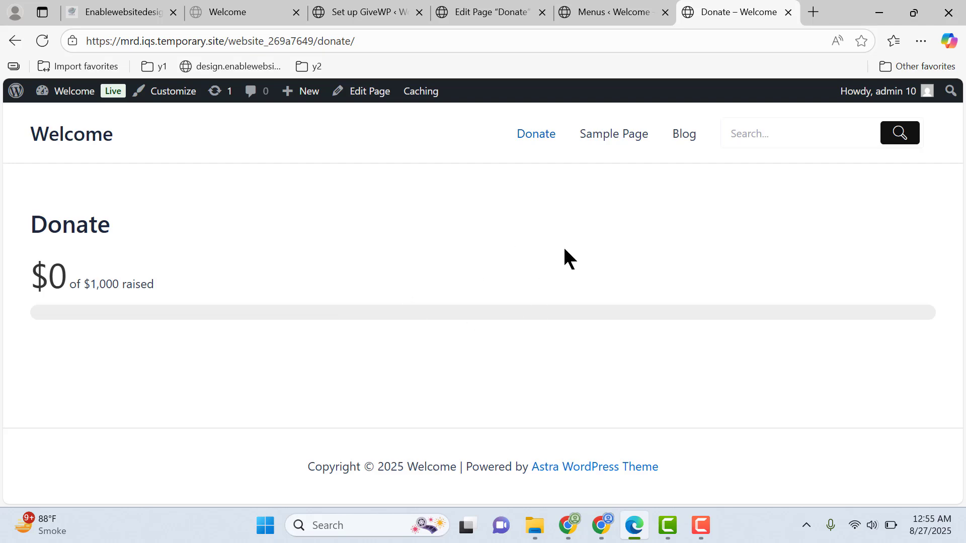
drag(13, 250, 418, 284)
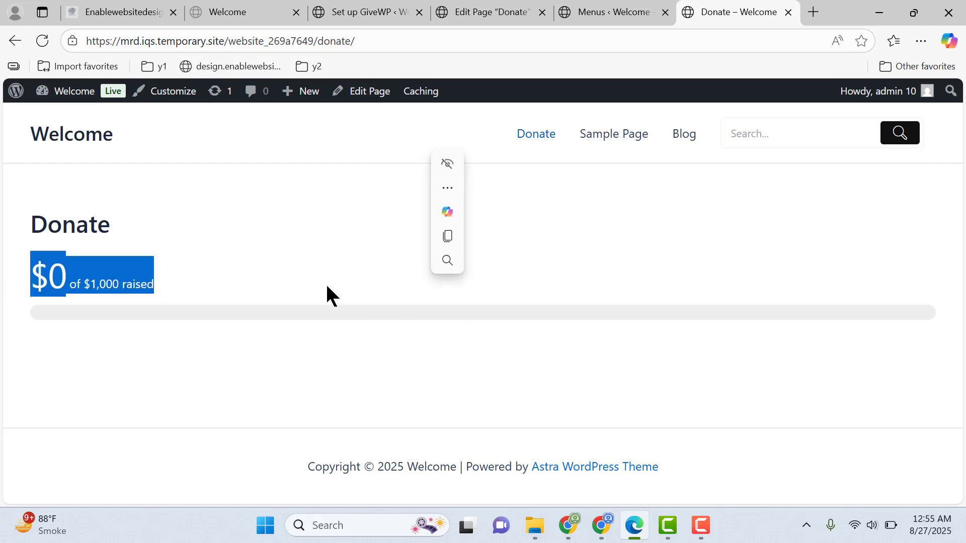
- Return to the Donate page editor and delete the give_goal shortcode from the page content
click(494, 9)
scroll(414, 269, up, 2)
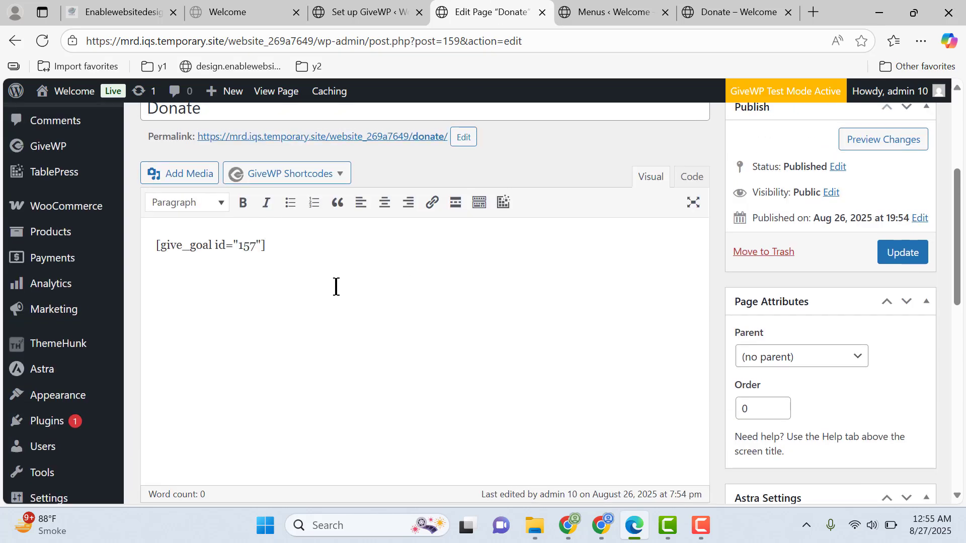
triple_click(300, 247)
click(328, 177)
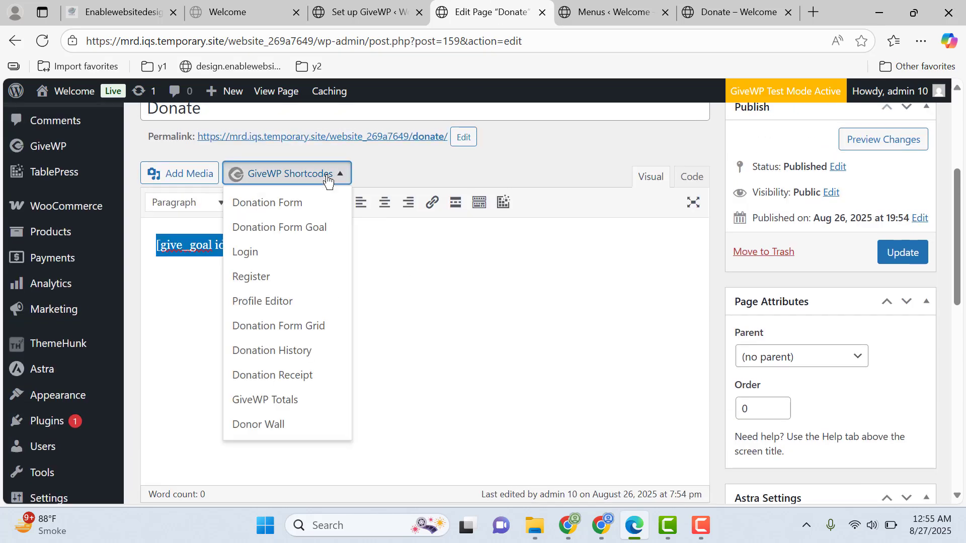
drag(458, 296, 416, 285)
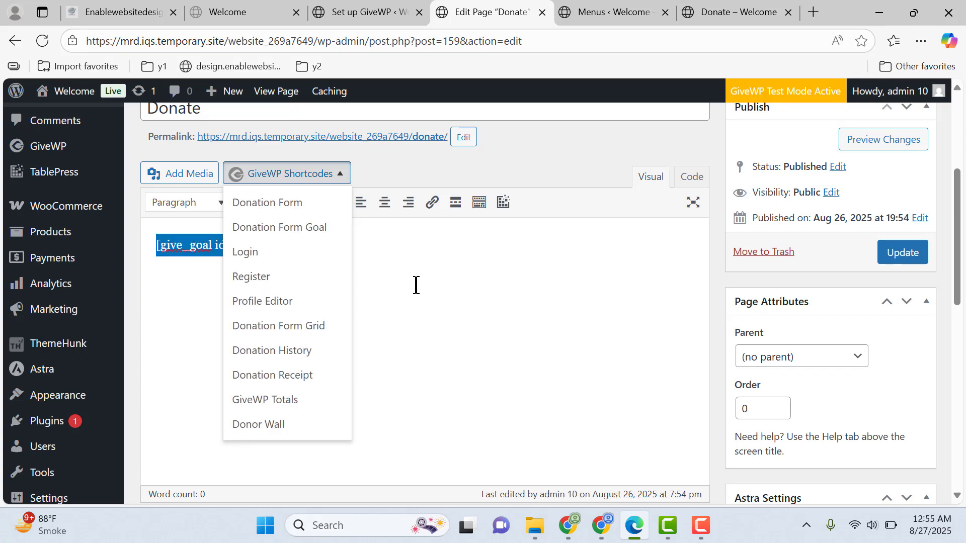
key(BackSpace)
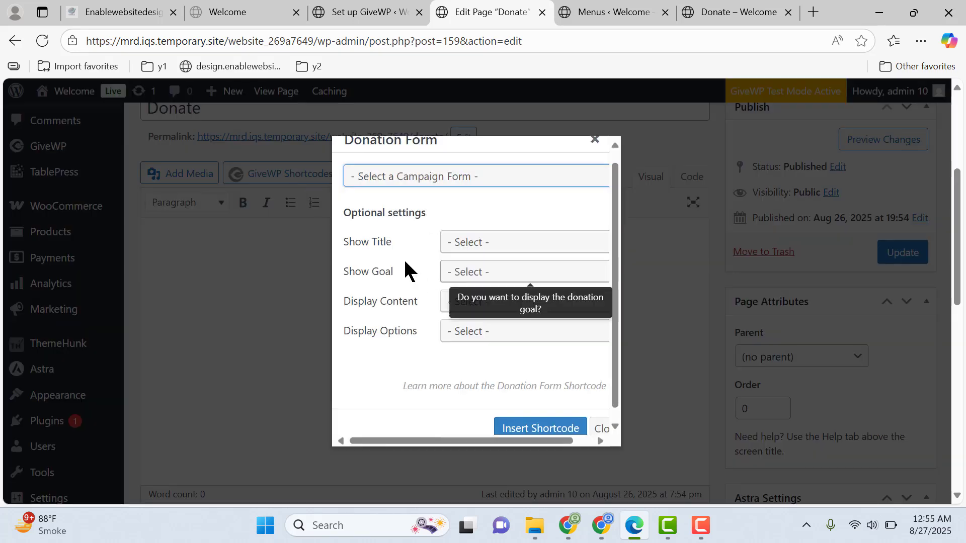
- Try to insert a GiveWP Donation Form shortcode with no campaign form selected
click(528, 243)
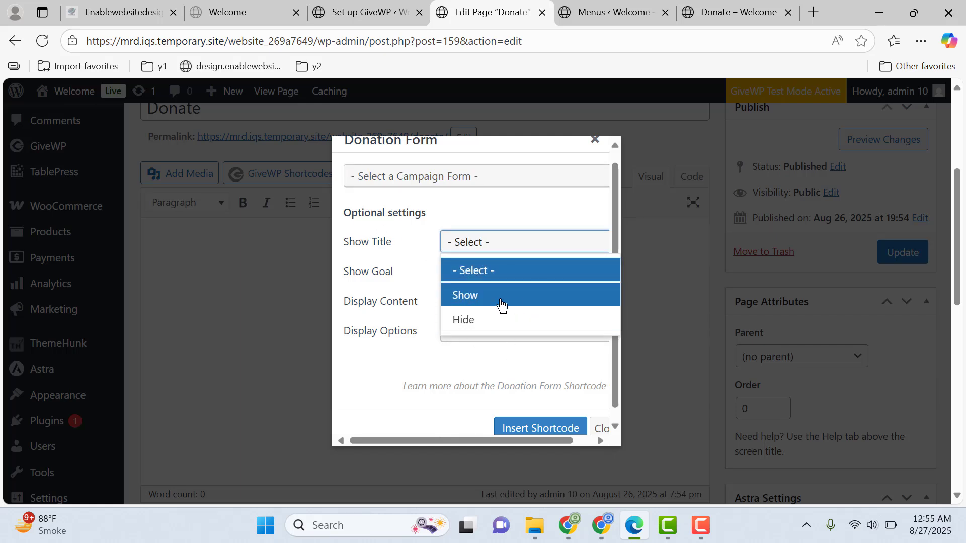
click(518, 246)
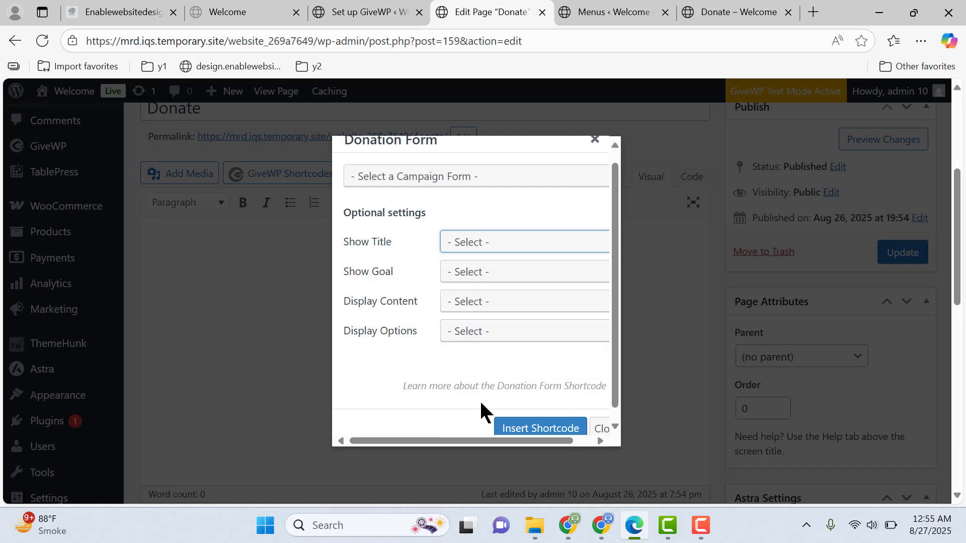
click(551, 430)
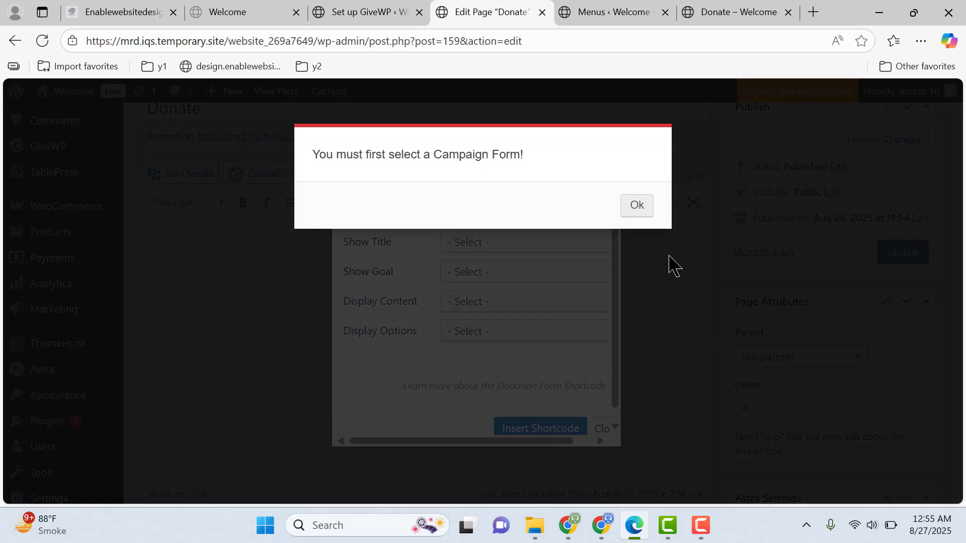
click(637, 208)
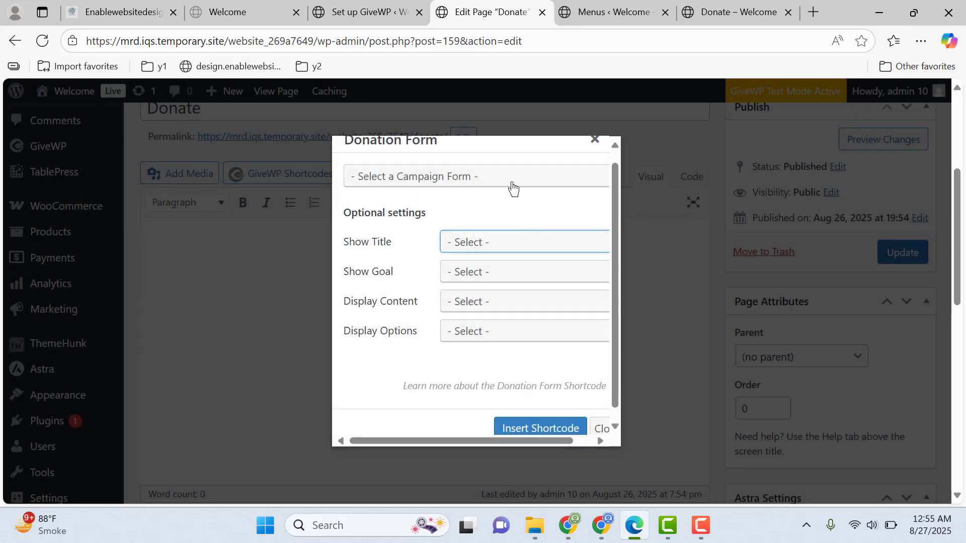
- Insert the Donation Form shortcode for the Fundraising Campaign form and update the Donate page
click(511, 184)
click(488, 231)
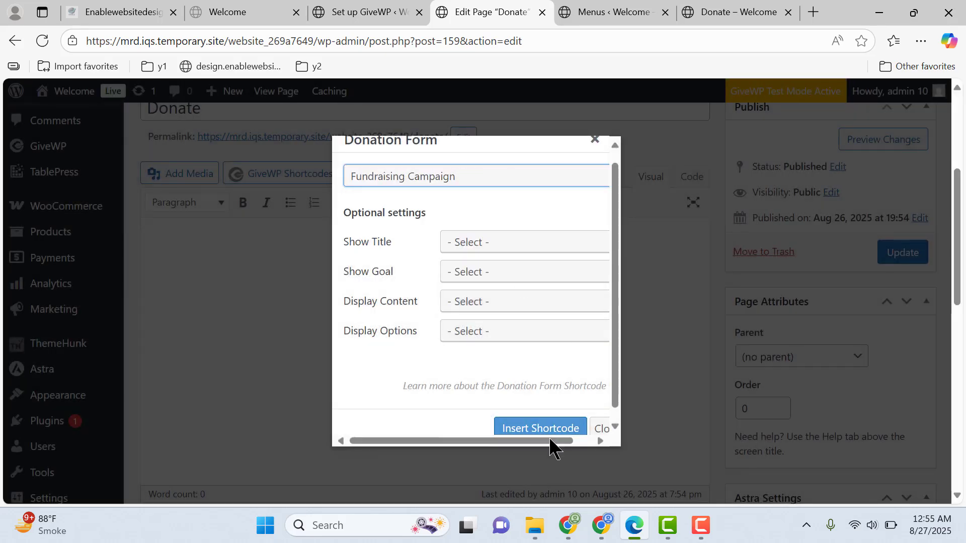
click(531, 429)
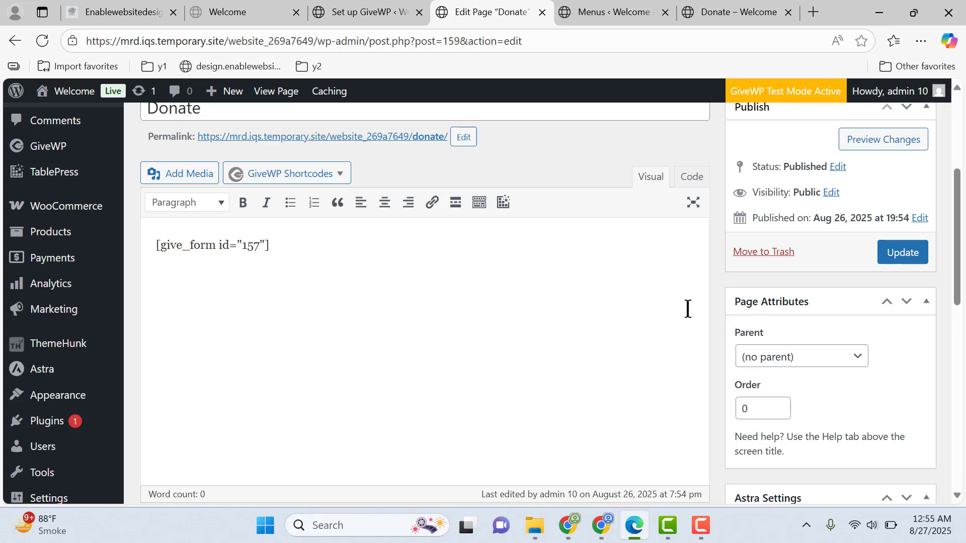
click(893, 260)
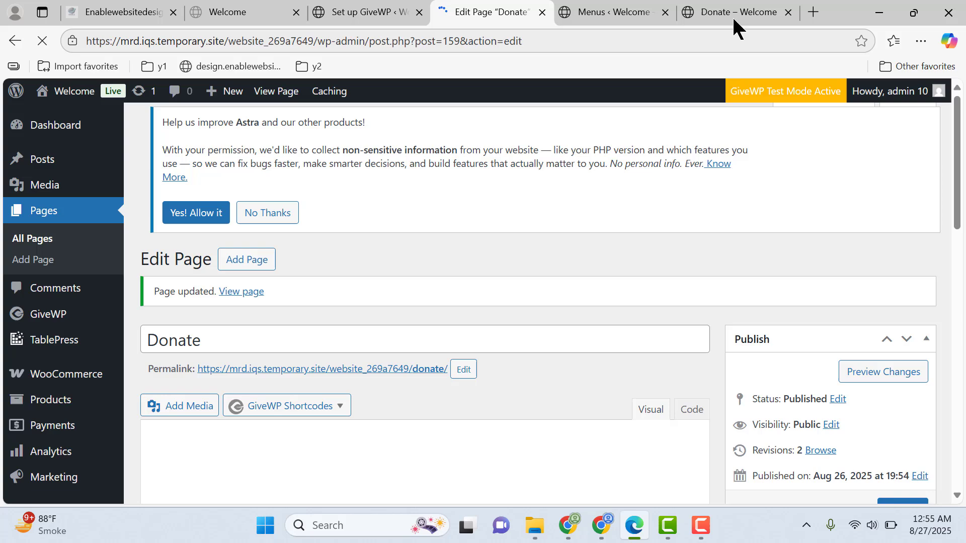
- Reload the live Donate page and look over the embedded donation form
click(732, 13)
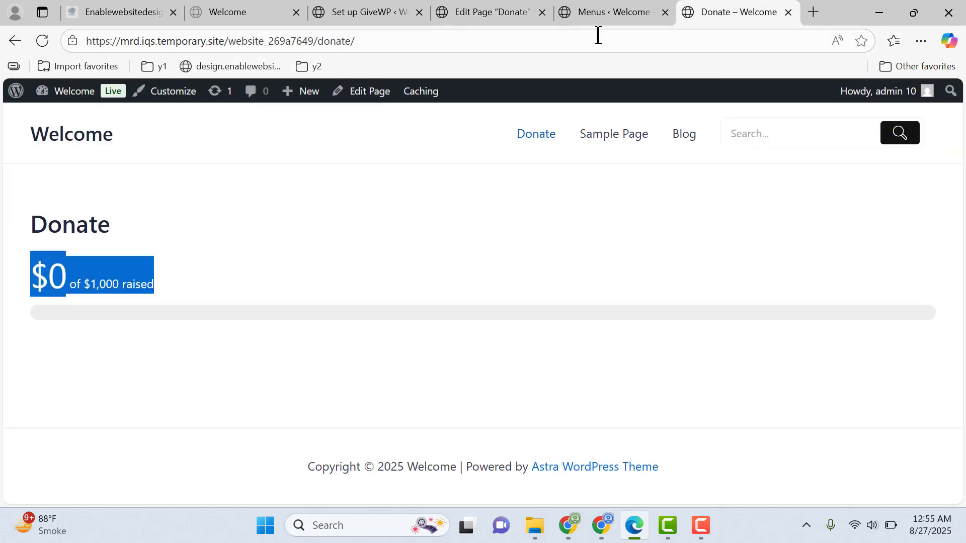
click(41, 42)
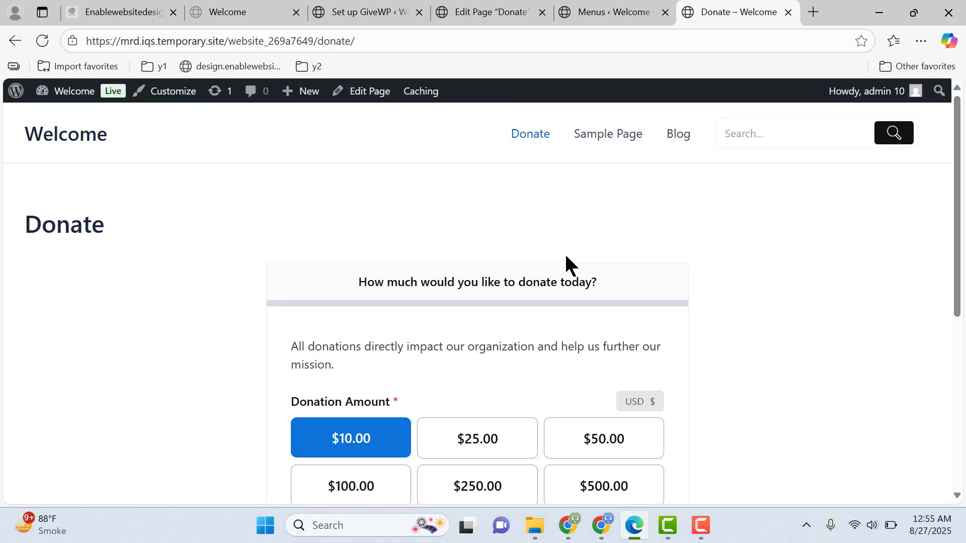
scroll(578, 262, down, 5)
scroll(692, 296, up, 3)
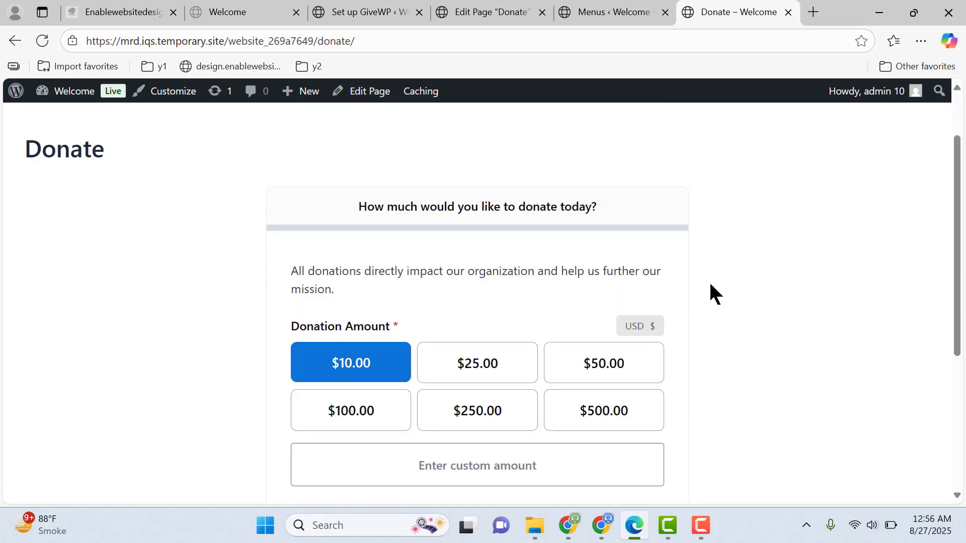
- Test the donation form's $25, $50 and $100 amount options, and examine its custom amount field and Donate now section
scroll(711, 284, down, 1)
click(461, 287)
click(593, 295)
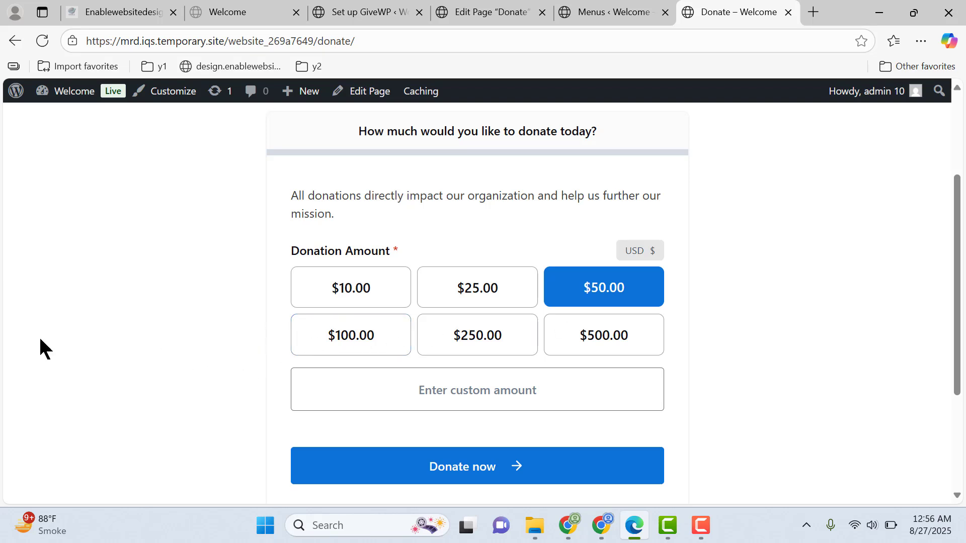
click(346, 328)
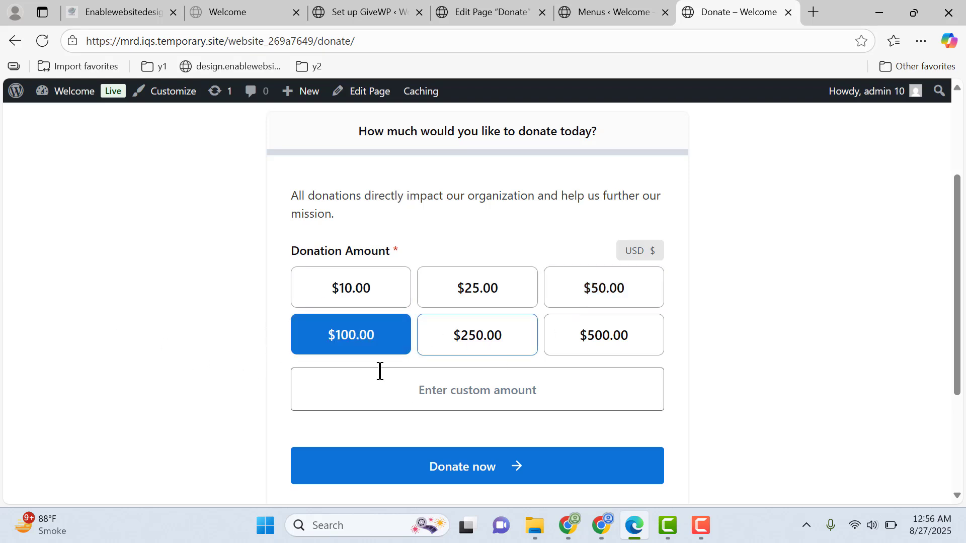
click(533, 384)
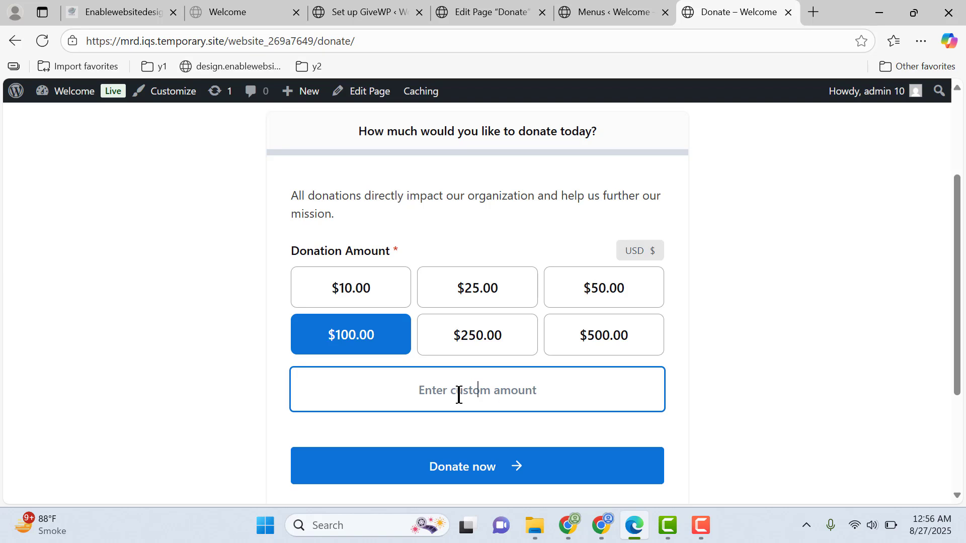
scroll(547, 401, down, 2)
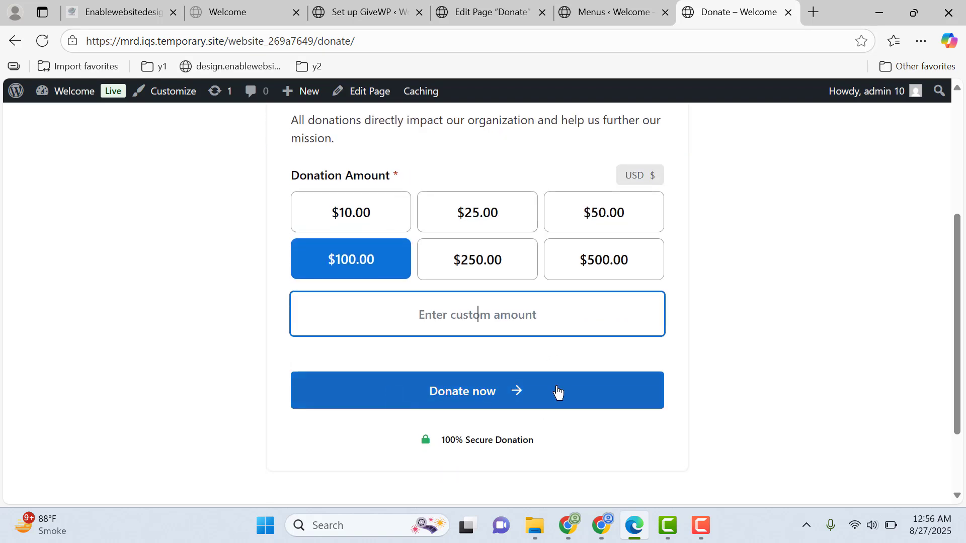
scroll(741, 390, up, 2)
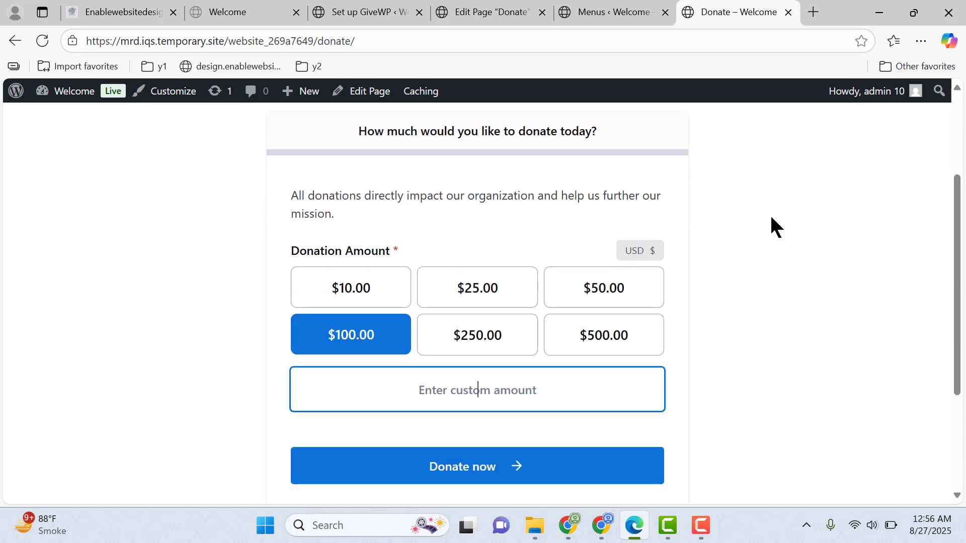
- Return to the GiveWP setup page with the payment gateway connection options
click(390, 10)
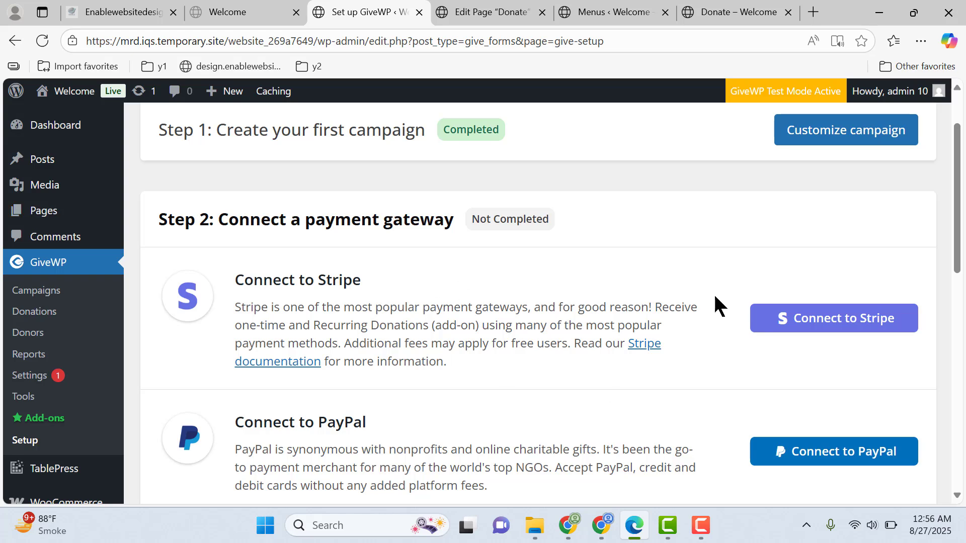